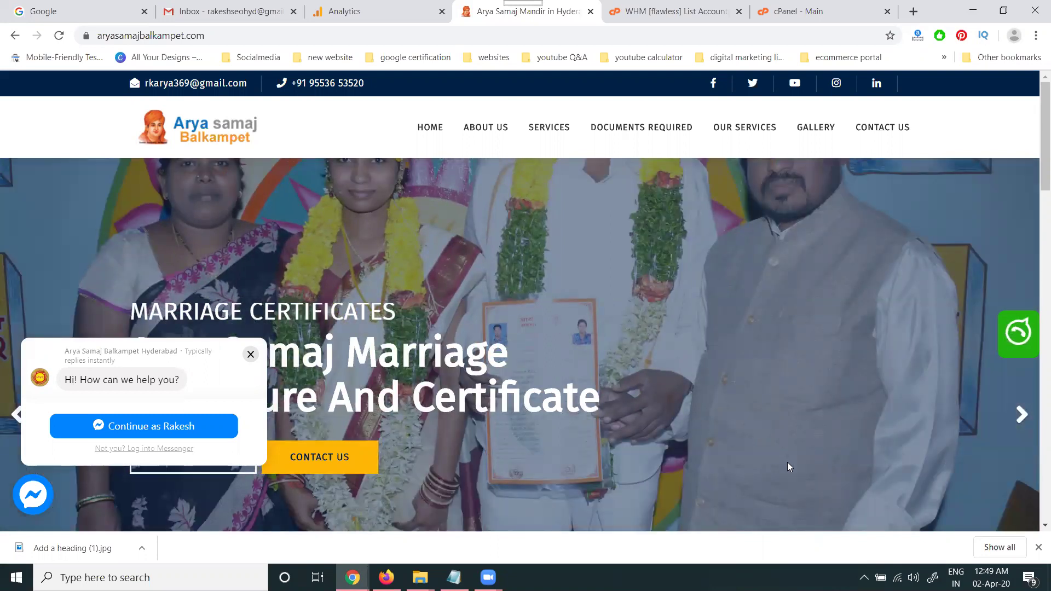
# Open the Realtime Overview report in Google Analytics.
pyautogui.click(393, 14)
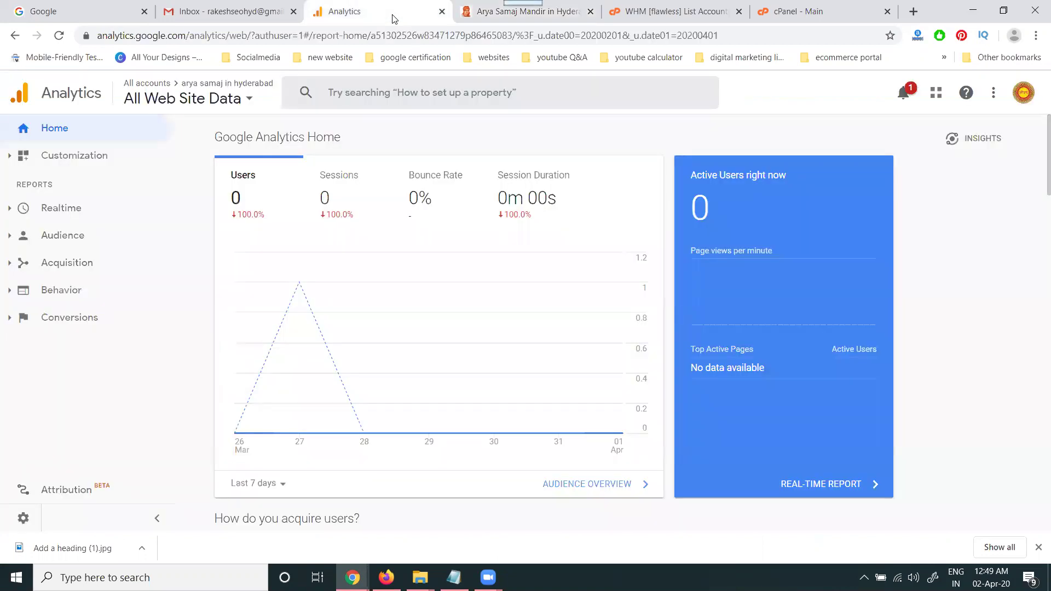
pyautogui.click(78, 208)
pyautogui.click(78, 233)
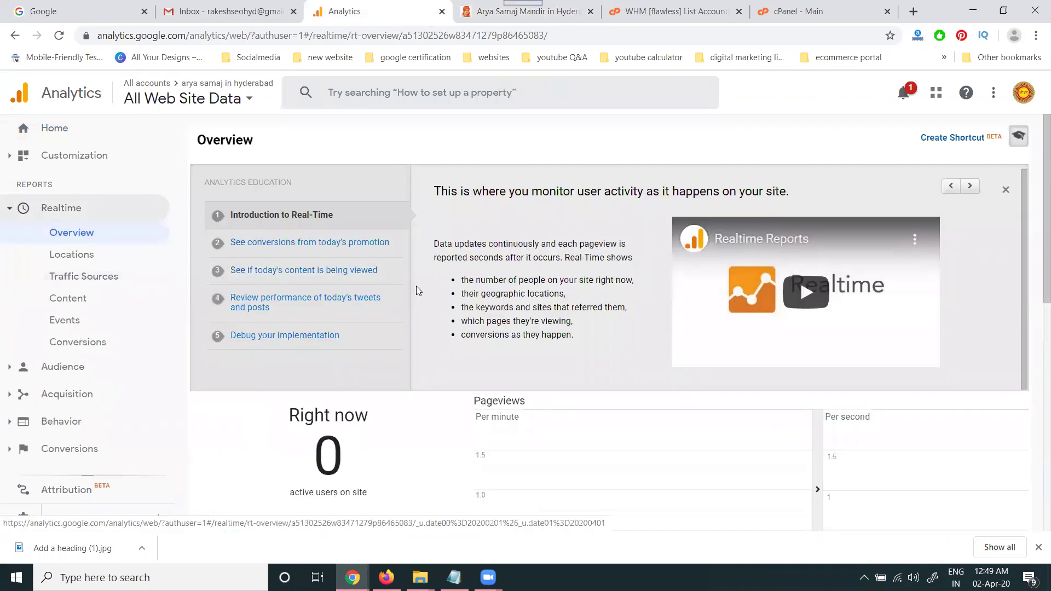
pyautogui.scroll(-3, 357, 443)
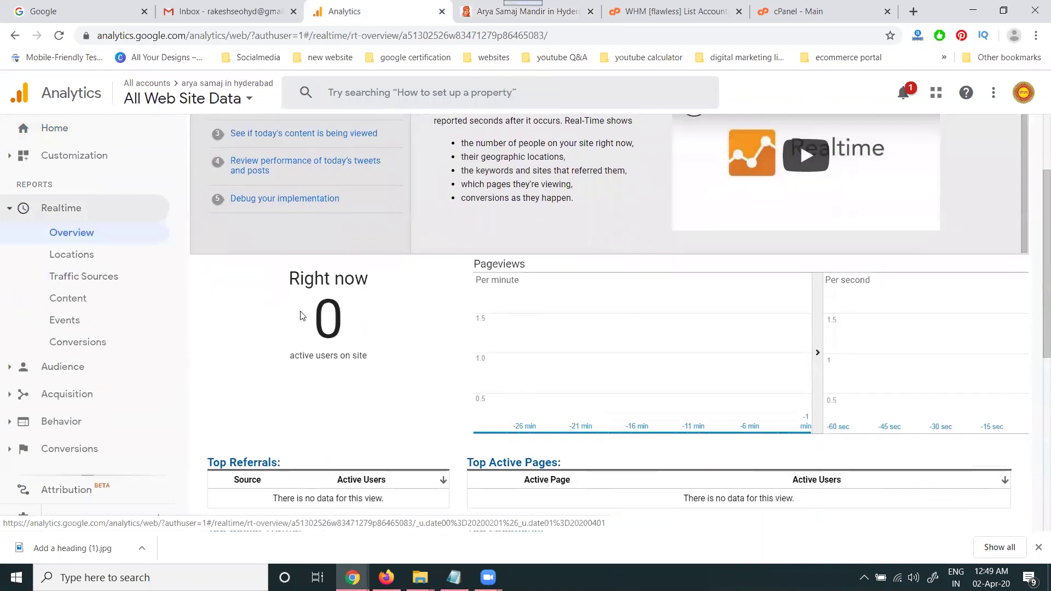
# Load the site's Contact Us page, then check Realtime, which shows 0 active users.
pyautogui.click(490, 12)
pyautogui.scroll(-10, 712, 245)
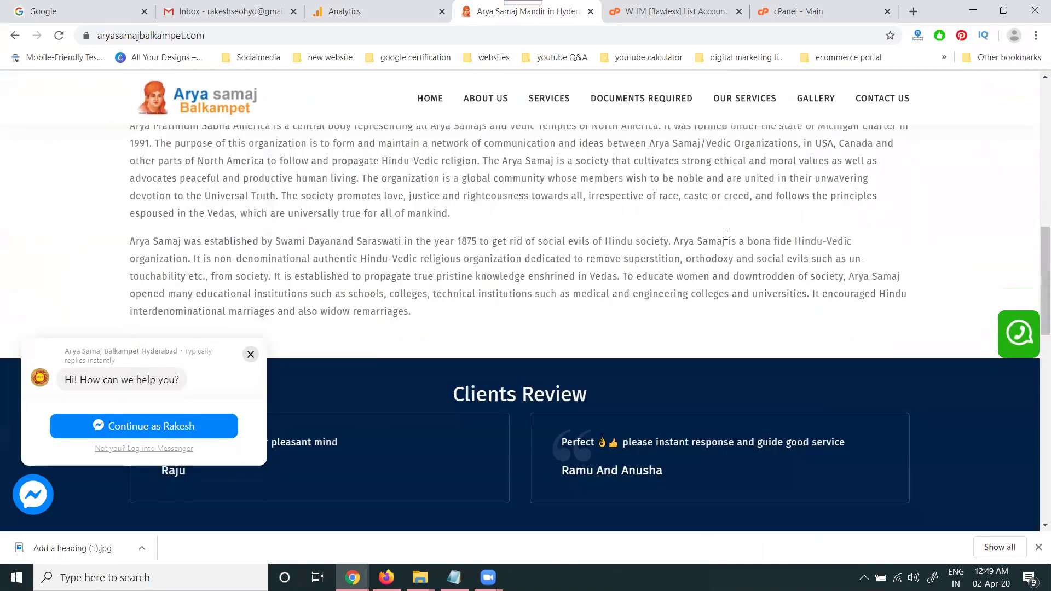
pyautogui.click(895, 101)
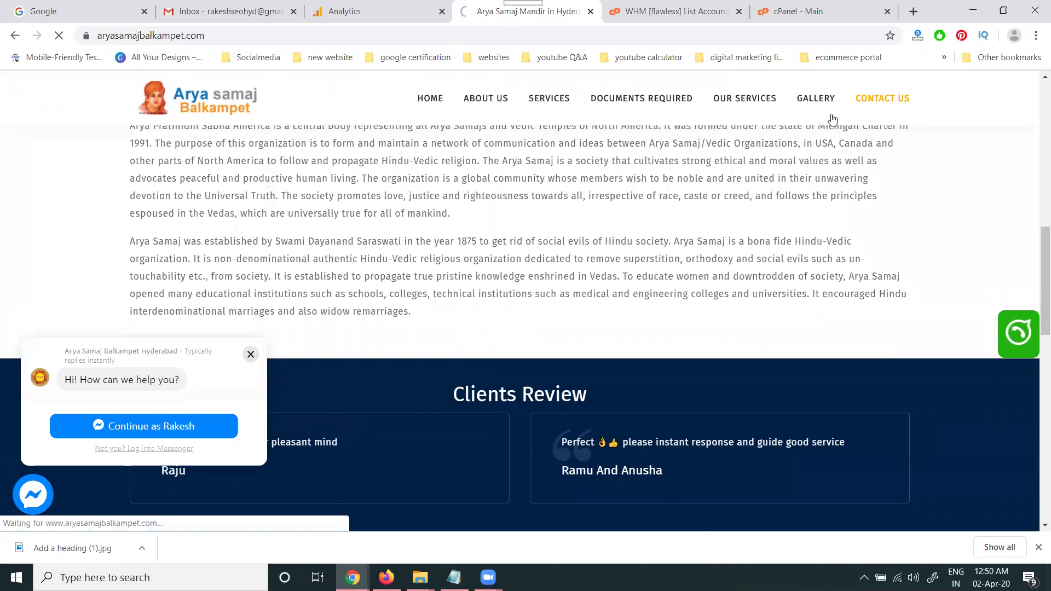
pyautogui.scroll(-2, 526, 215)
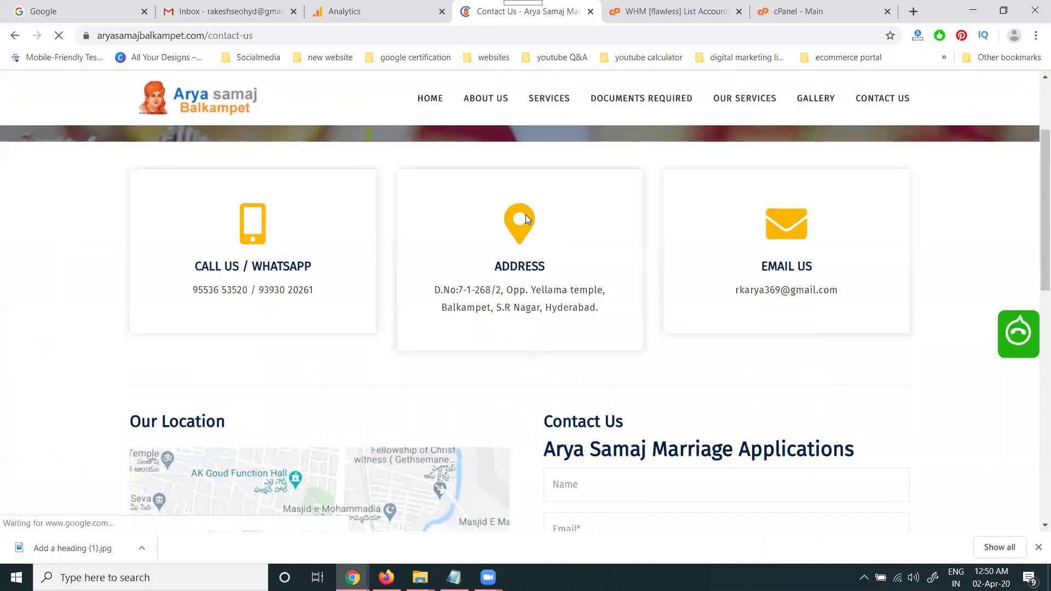
pyautogui.click(358, 7)
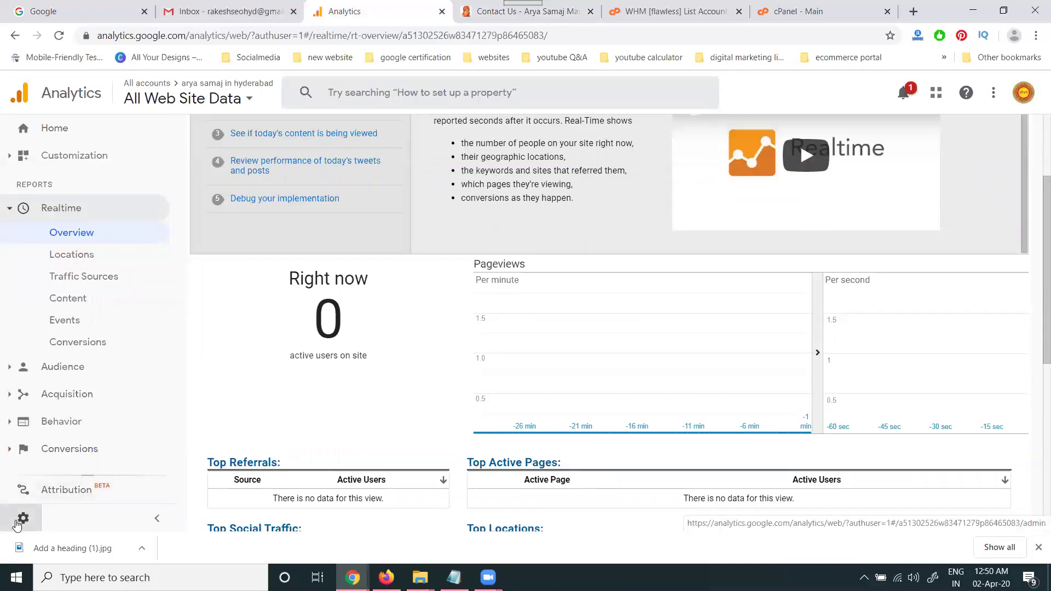
pyautogui.click(23, 519)
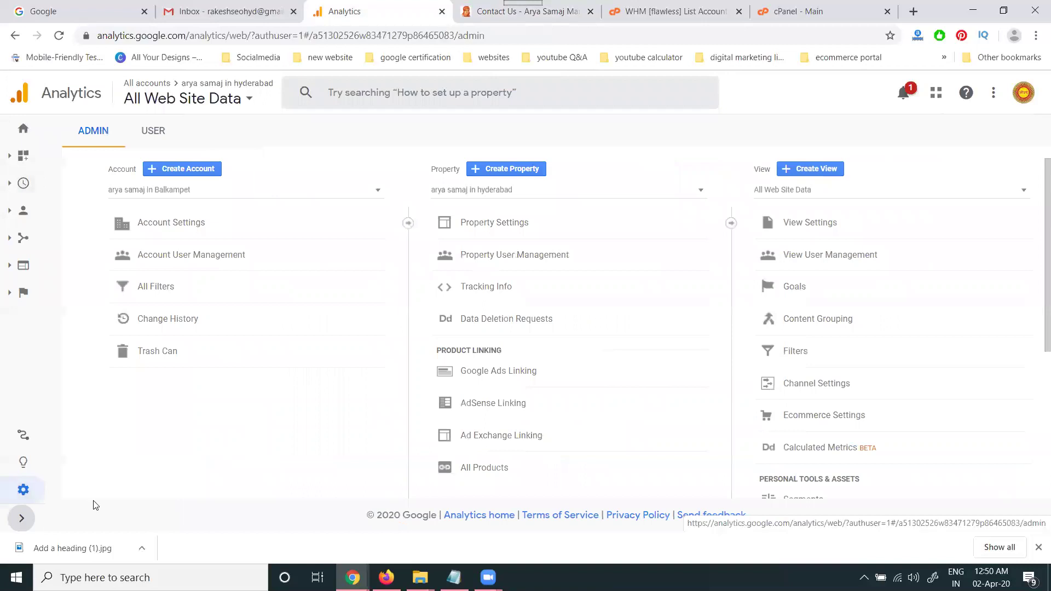
pyautogui.click(497, 225)
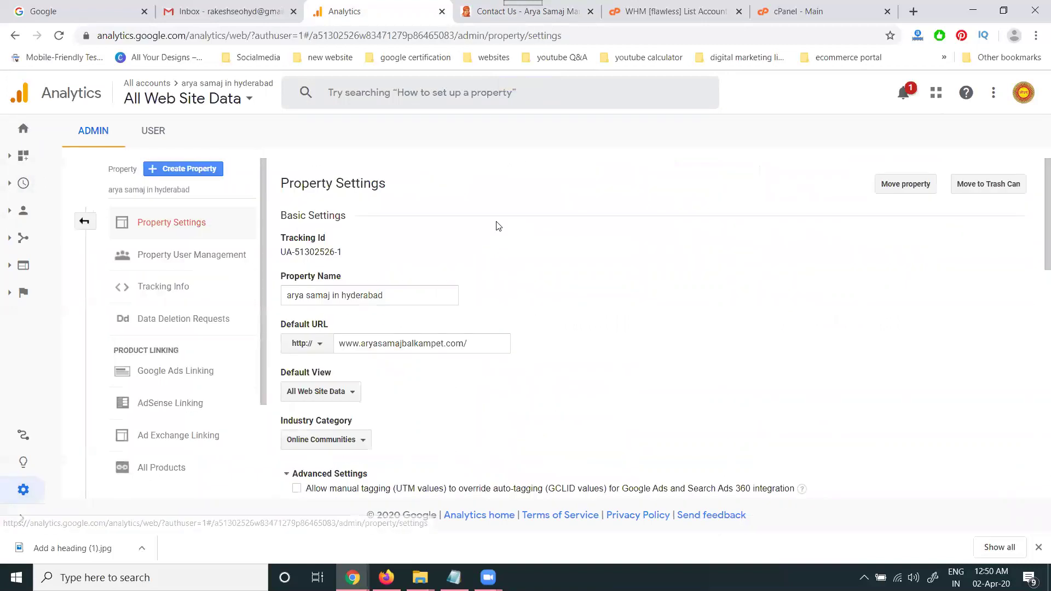
pyautogui.click(323, 351)
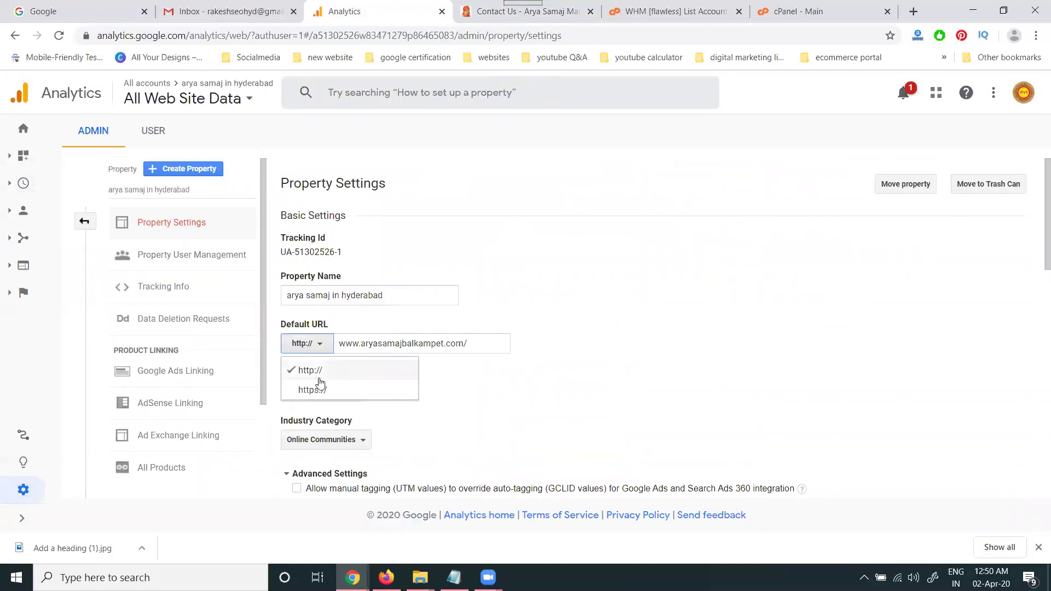
pyautogui.click(320, 391)
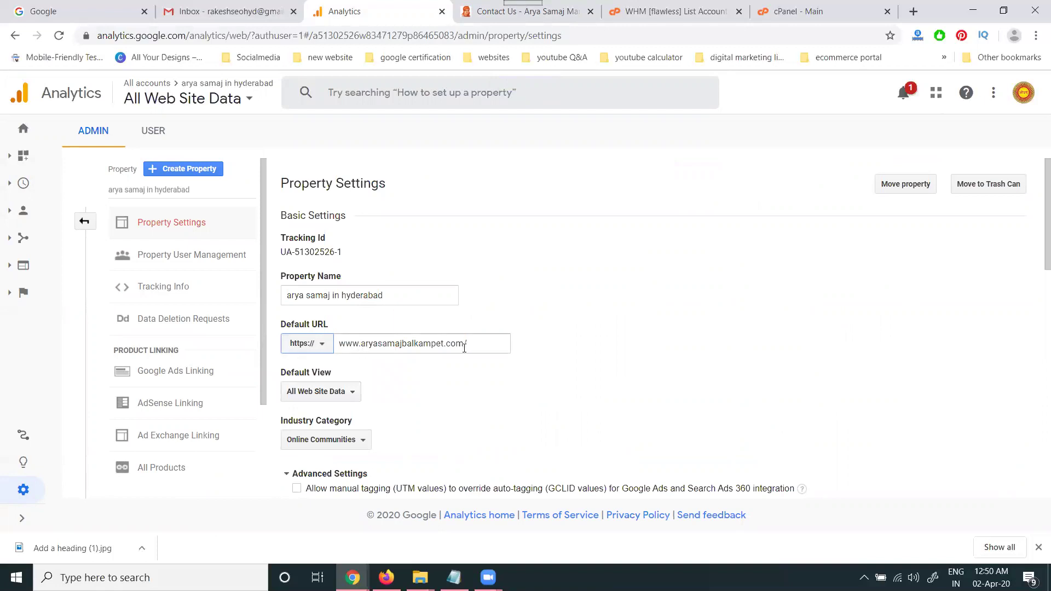
pyautogui.scroll(-5, 484, 385)
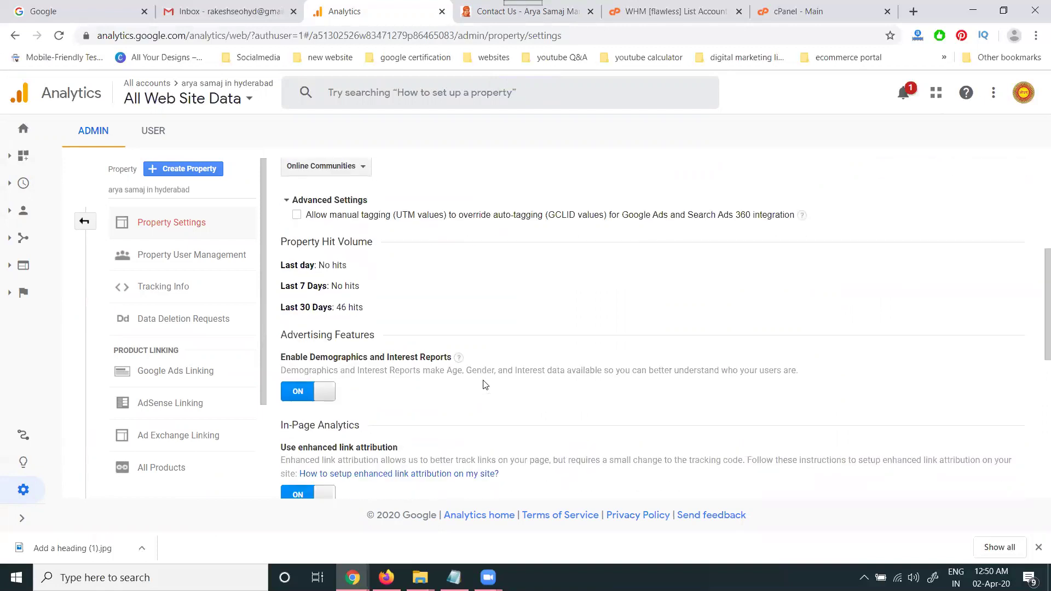
pyautogui.scroll(5, 484, 385)
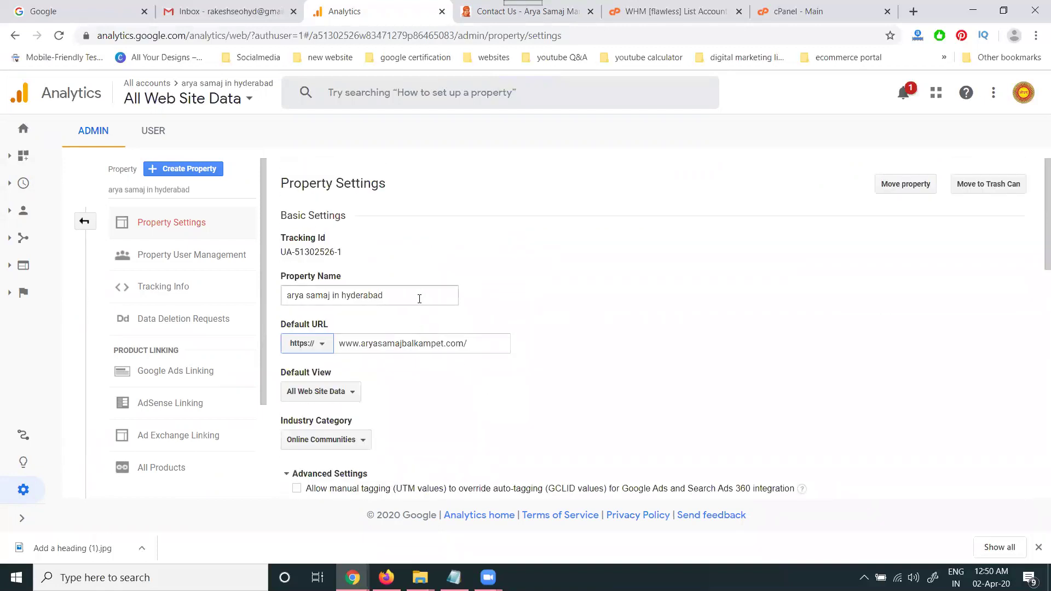
pyautogui.scroll(-10, 448, 427)
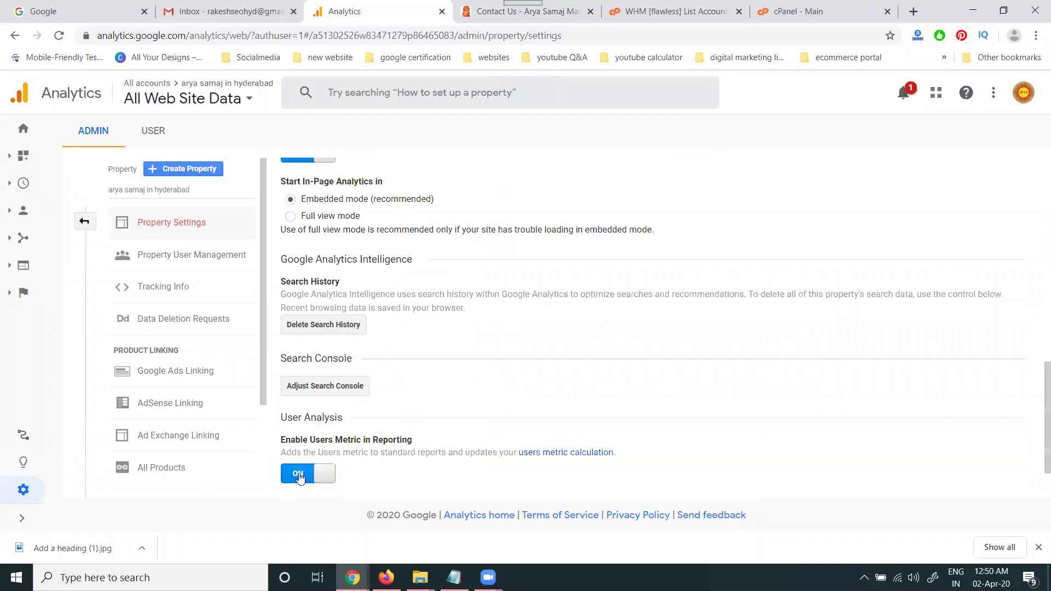
pyautogui.scroll(-2, 304, 468)
pyautogui.click(305, 461)
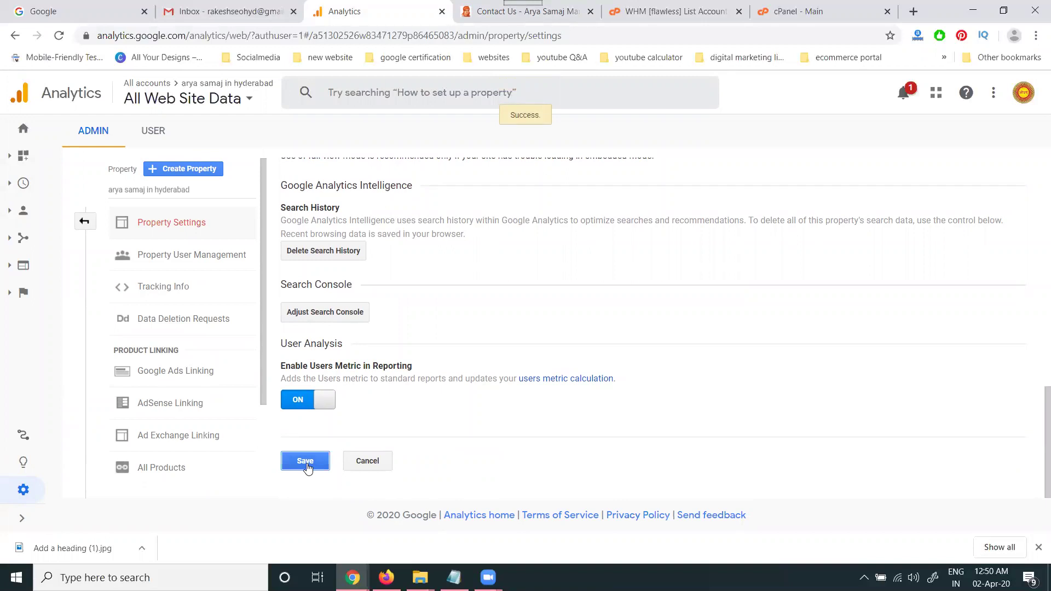
# Return to the Analytics Home dashboard and revisit the Contact Us page; active users still read 0.
pyautogui.click(32, 129)
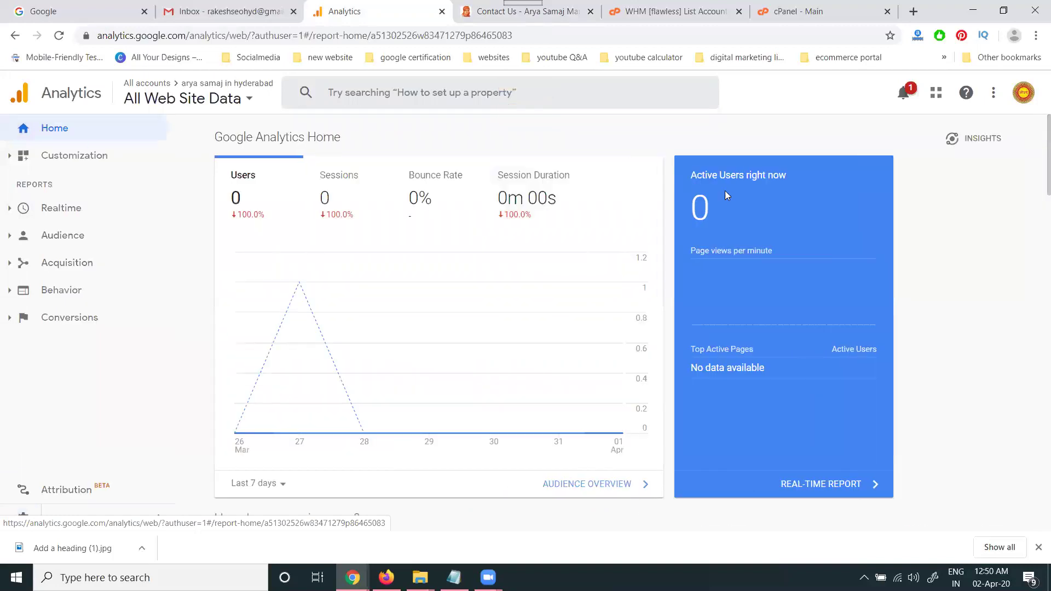
pyautogui.click(547, 11)
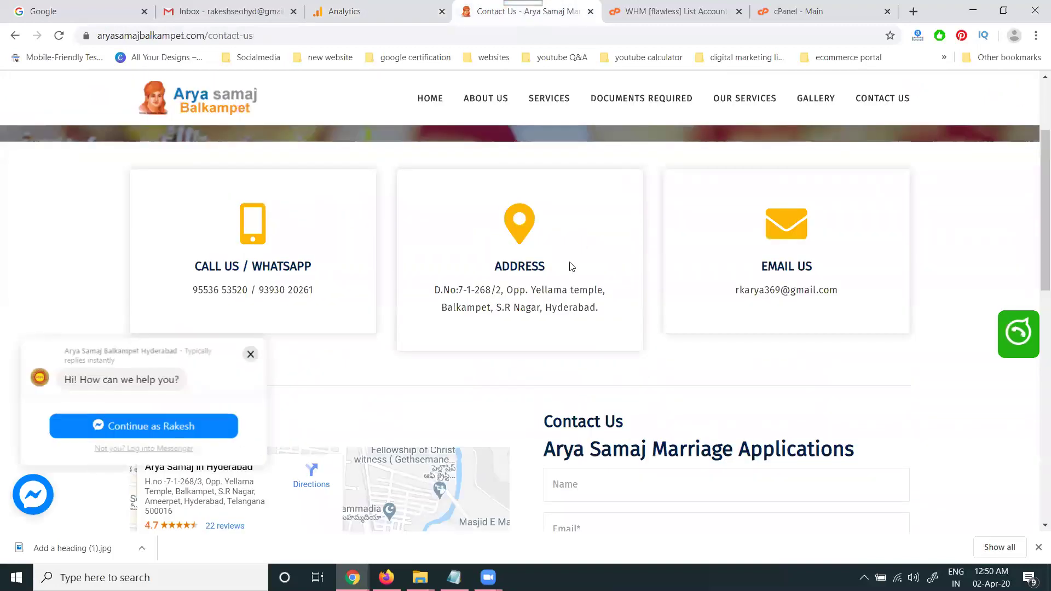
pyautogui.scroll(-10, 570, 262)
pyautogui.scroll(15, 569, 261)
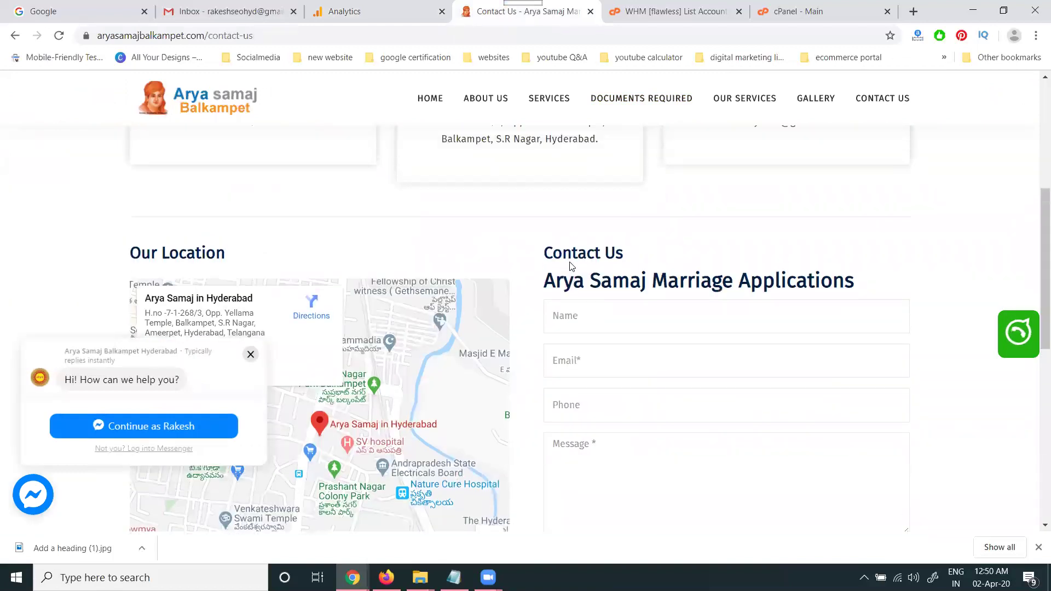
pyautogui.click(432, 12)
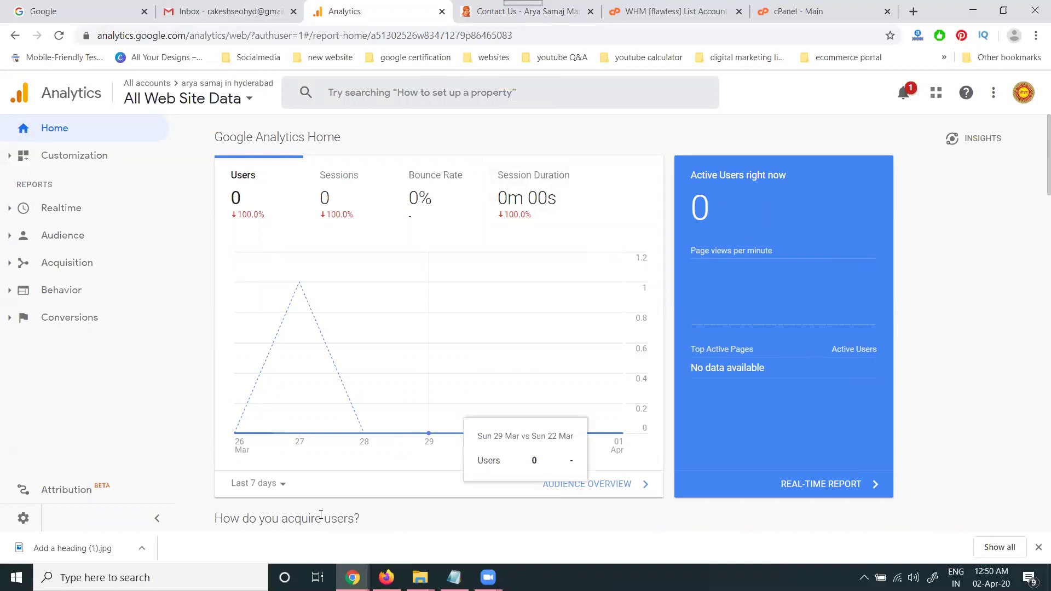
# Open Tracking Info > Tracking Code and select the whole gtag.js snippet.
pyautogui.click(24, 519)
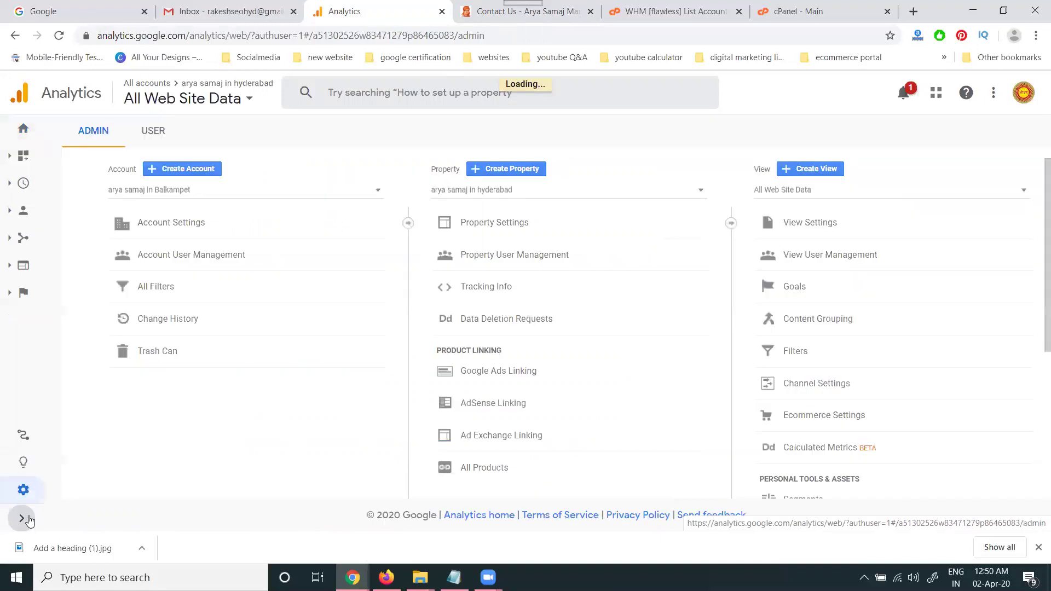
pyautogui.click(487, 287)
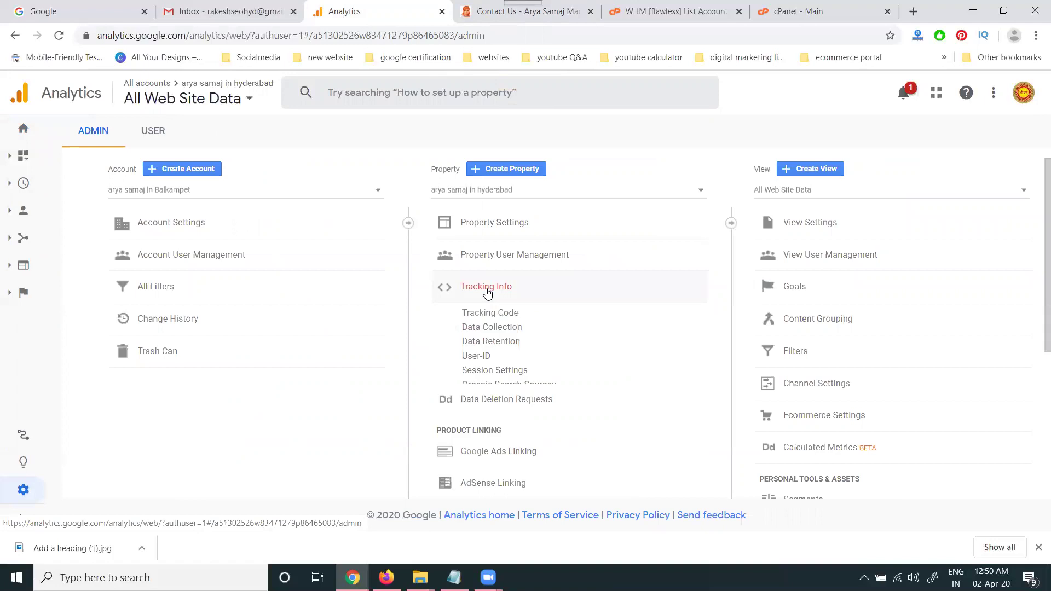
pyautogui.click(490, 310)
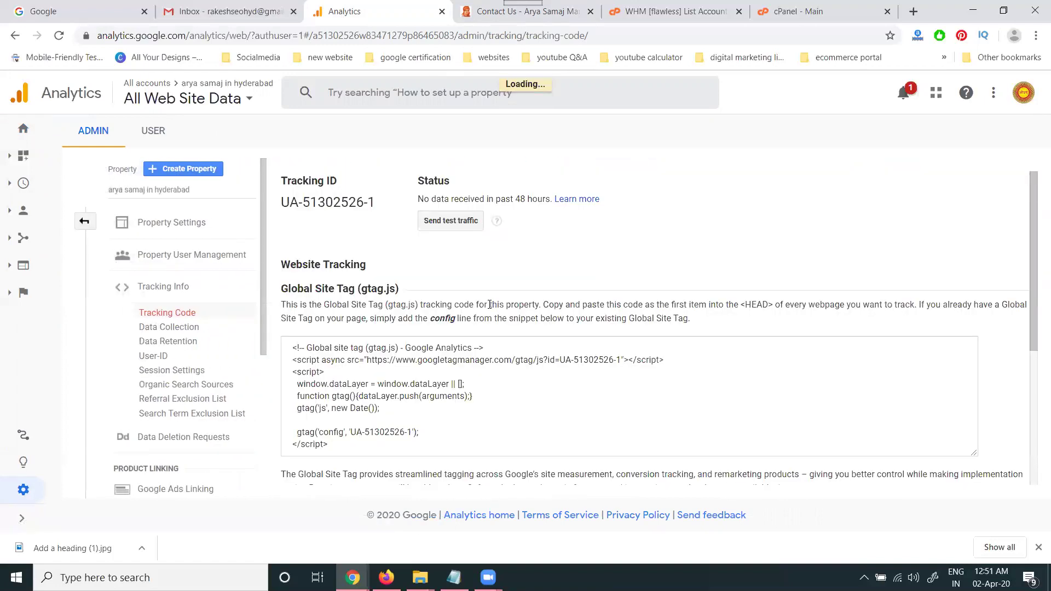
pyautogui.click(447, 382)
pyautogui.hotkey('ctrl', 'c')
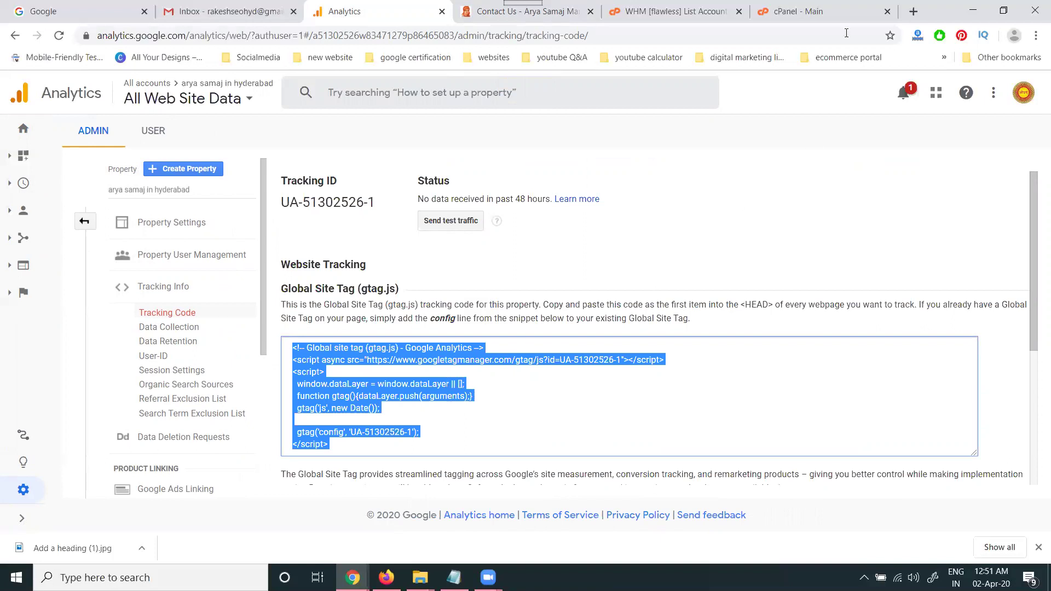
# Open cPanel File Manager and browse to application/views/includes.
pyautogui.click(821, 11)
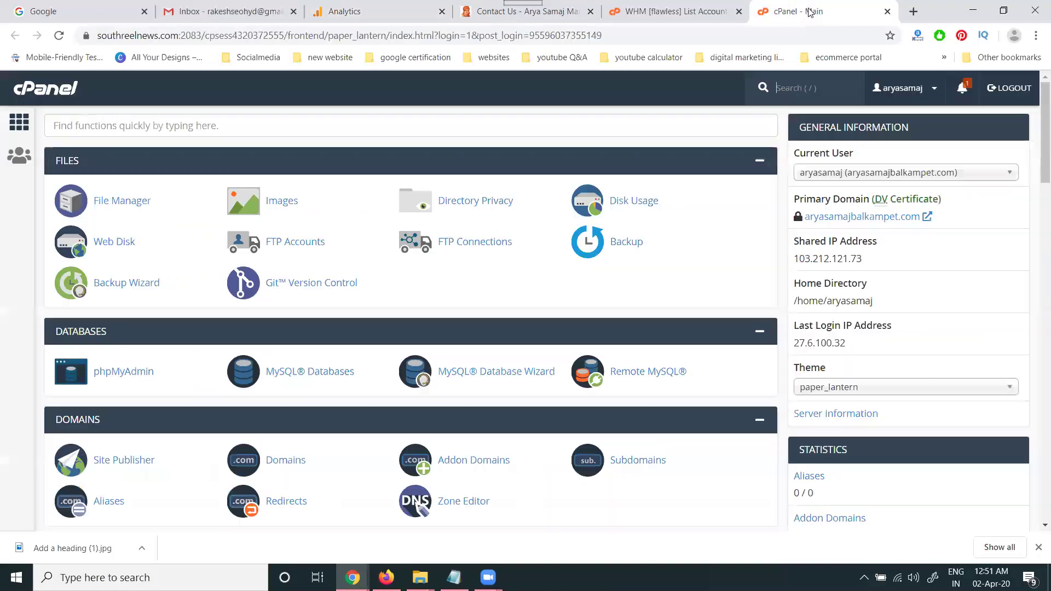
pyautogui.click(129, 208)
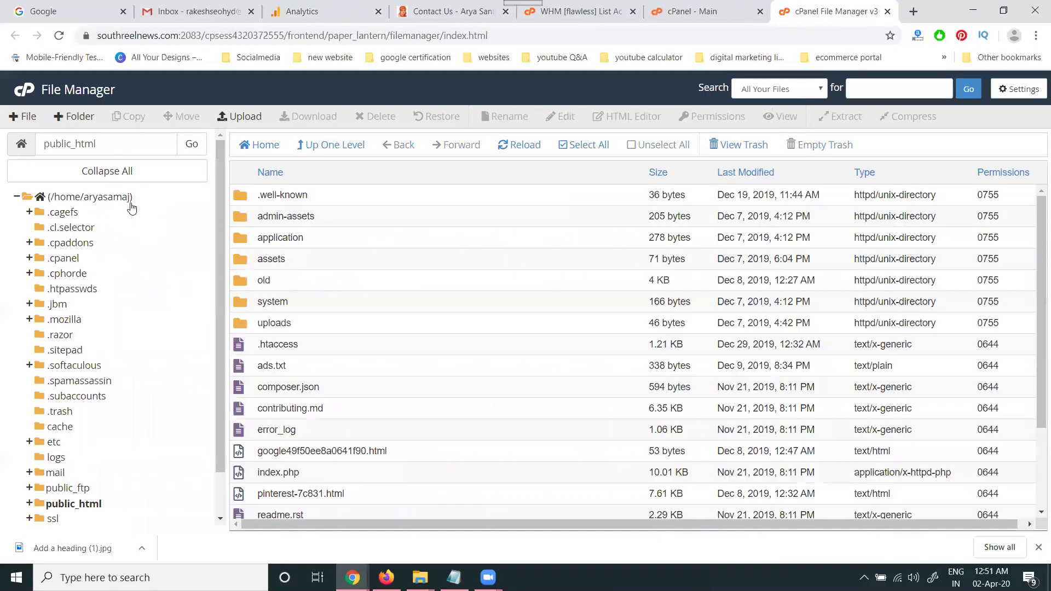
pyautogui.doubleClick(338, 245)
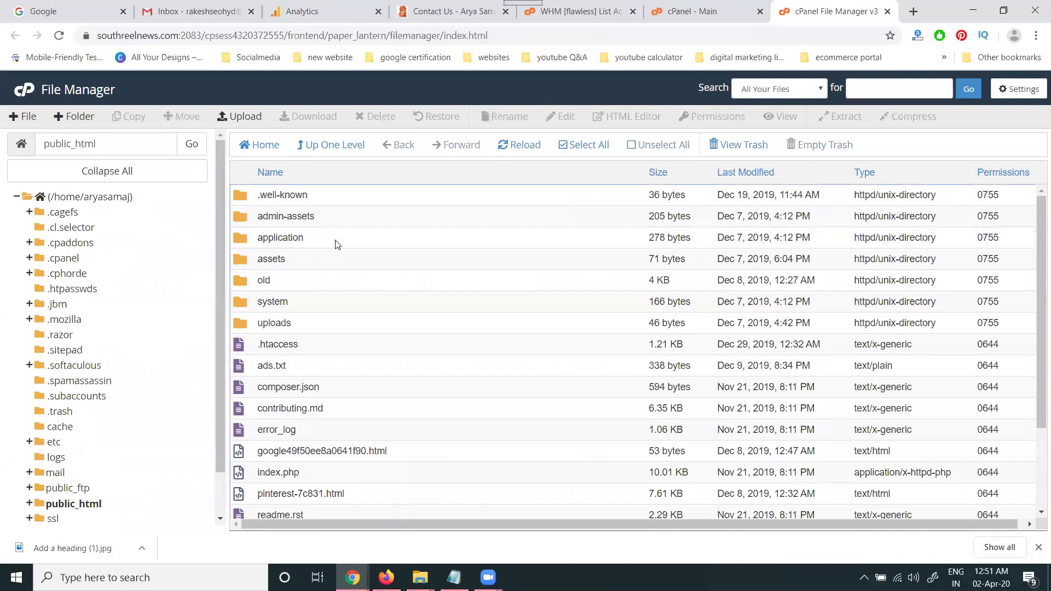
pyautogui.doubleClick(316, 434)
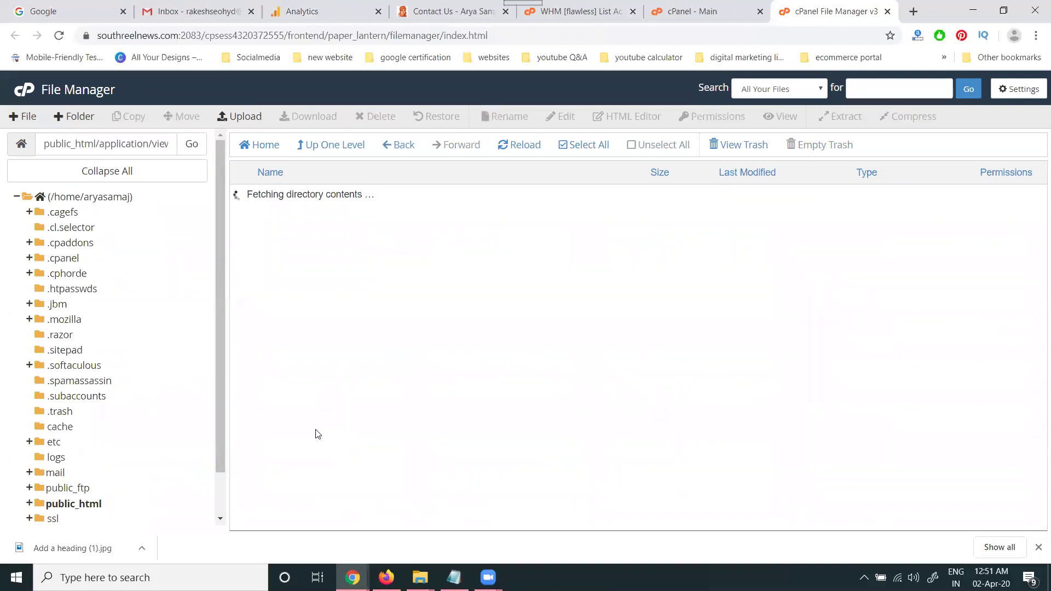
pyautogui.doubleClick(312, 239)
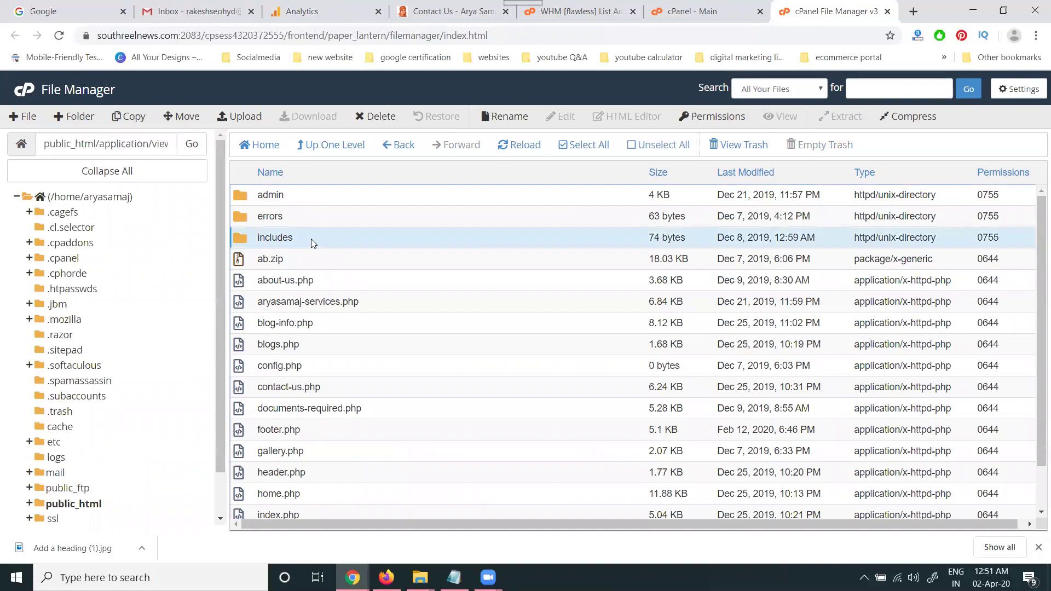
# Review footer.php in the editor, then go back and open header.php for editing.
pyautogui.rightClick(276, 195)
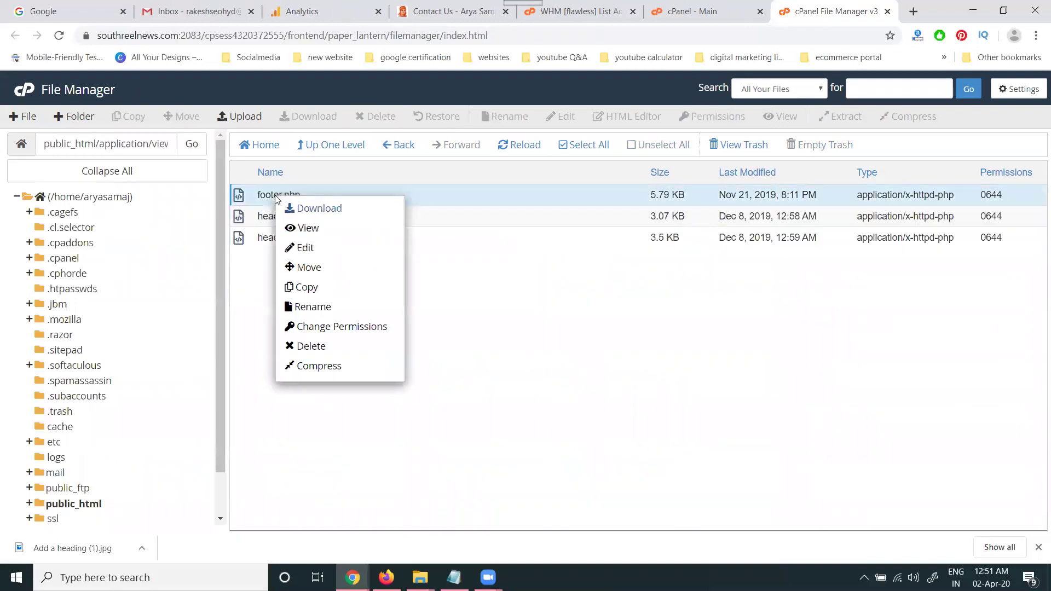
pyautogui.click(305, 246)
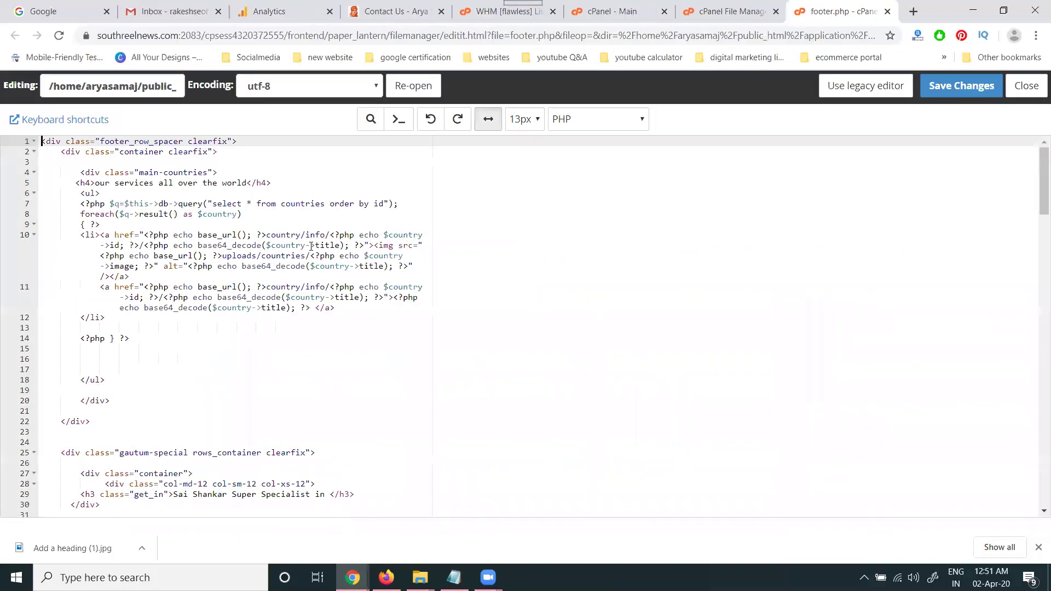
pyautogui.scroll(-5, 253, 295)
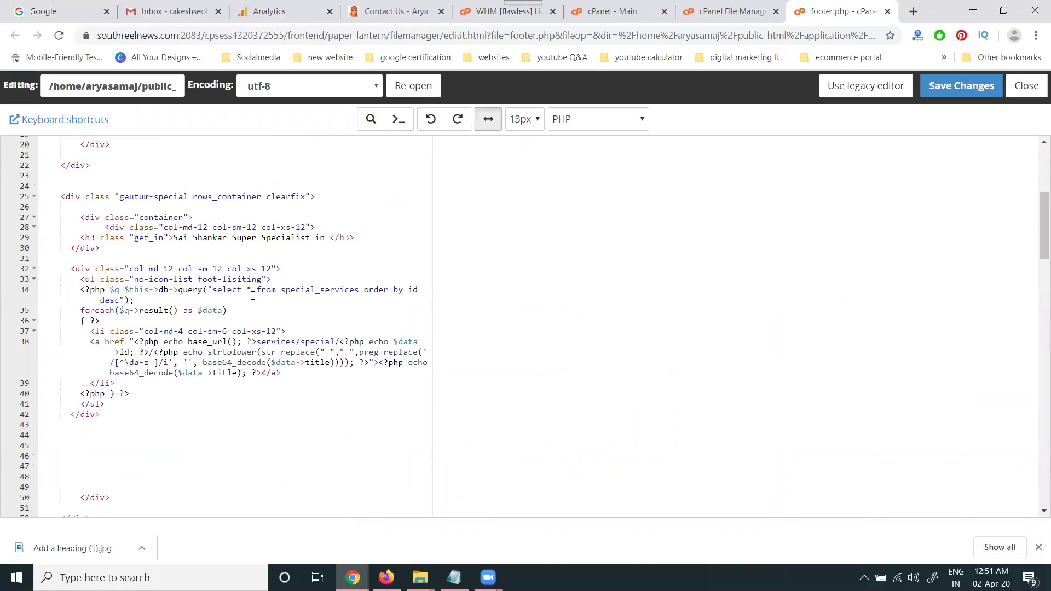
pyautogui.scroll(-4, 253, 295)
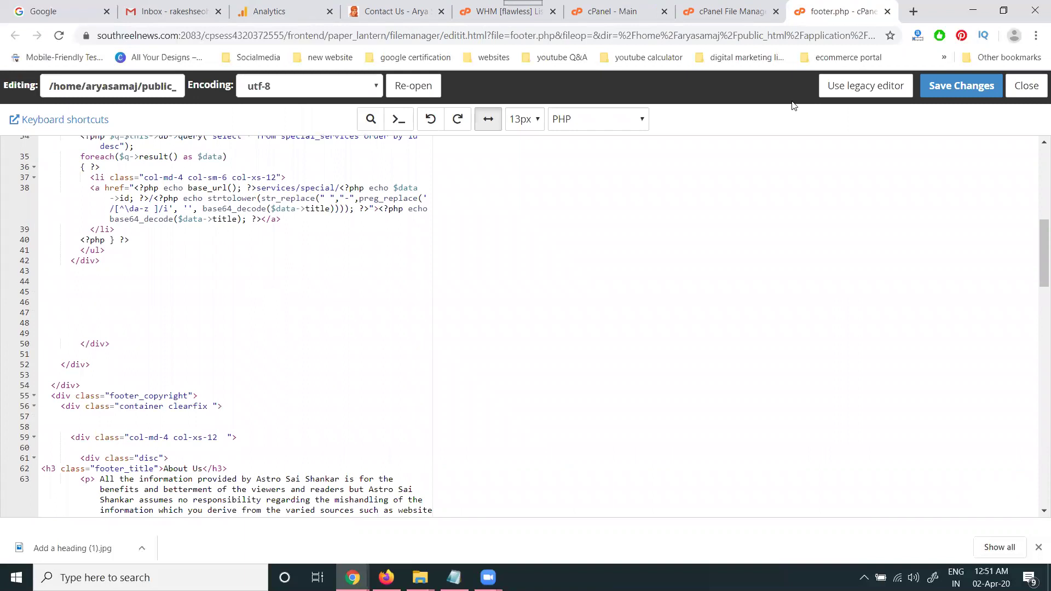
pyautogui.click(888, 11)
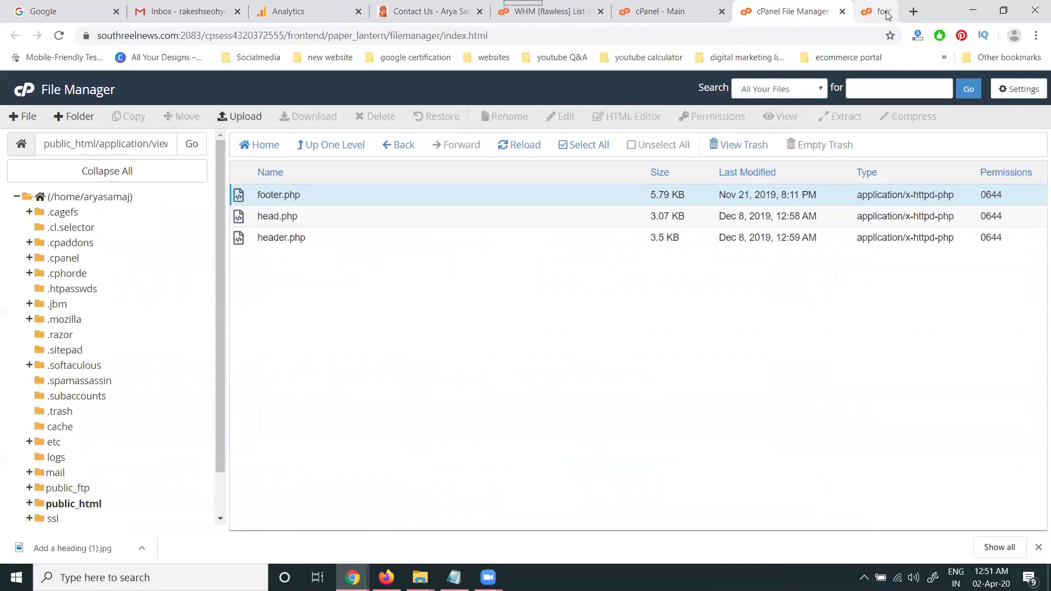
pyautogui.click(351, 147)
pyautogui.scroll(-1, 326, 342)
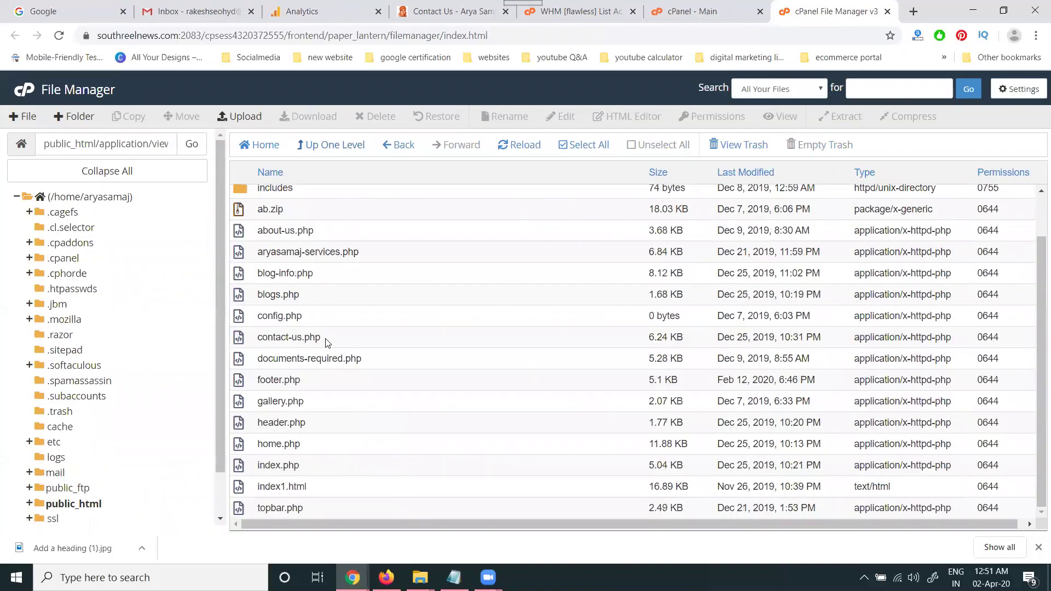
pyautogui.rightClick(271, 380)
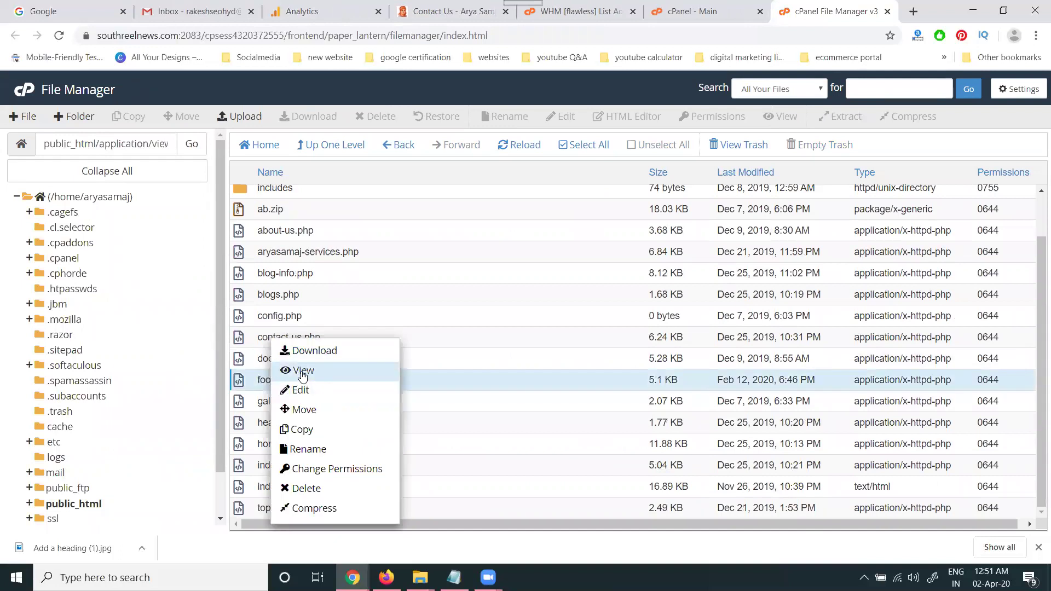
pyautogui.click(299, 282)
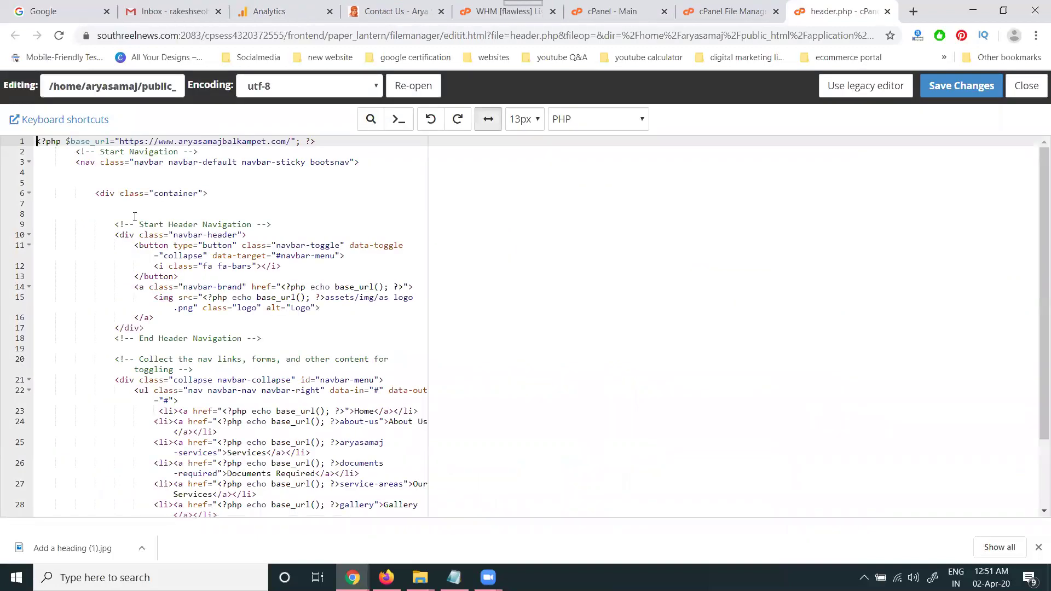
# Paste the gtag snippet at the top of header.php and save the changes.
pyautogui.hotkey('ctrl', 'v')
pyautogui.press('Return')
pyautogui.press('Return')
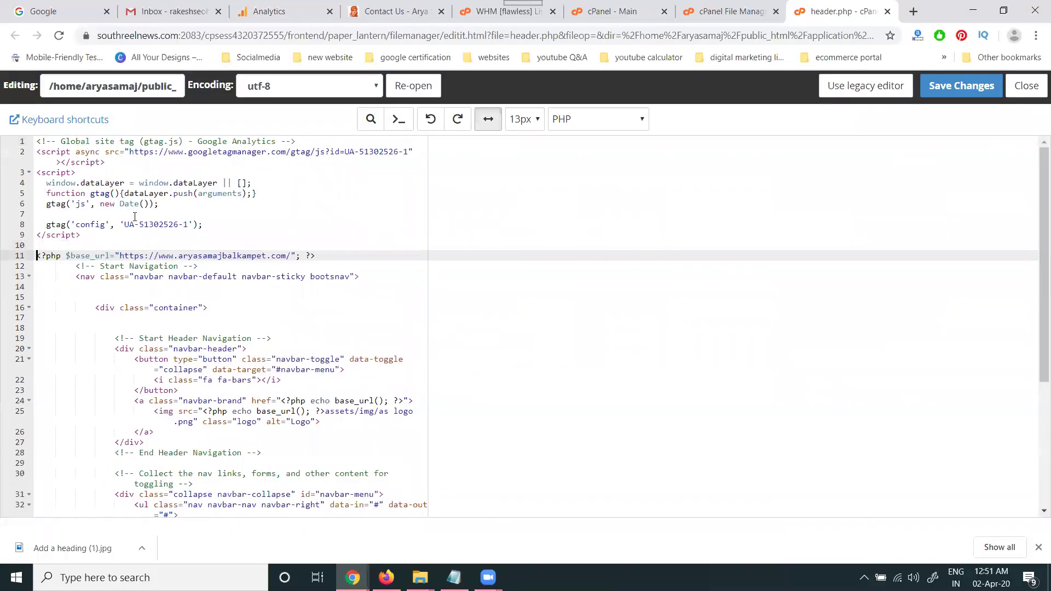
pyautogui.click(960, 90)
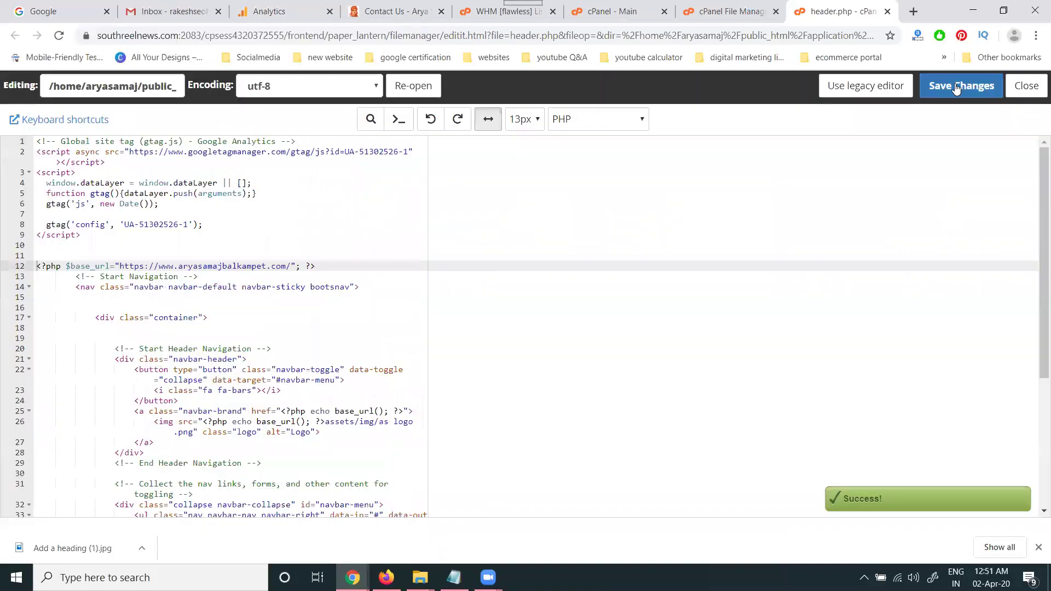
# Return to the Analytics Home dashboard, which still shows 0 active users.
pyautogui.click(277, 11)
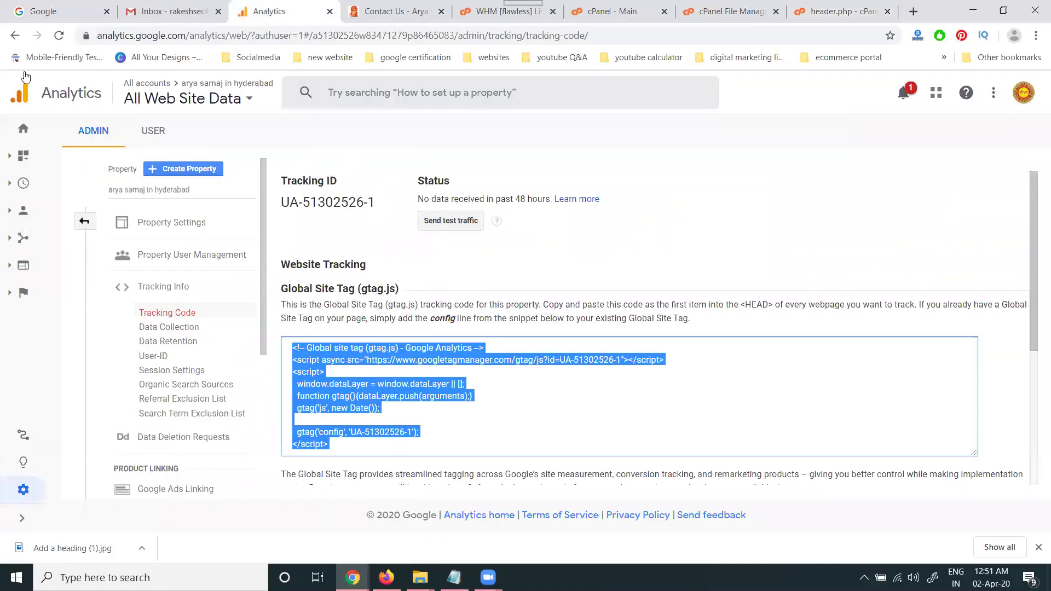
pyautogui.click(23, 129)
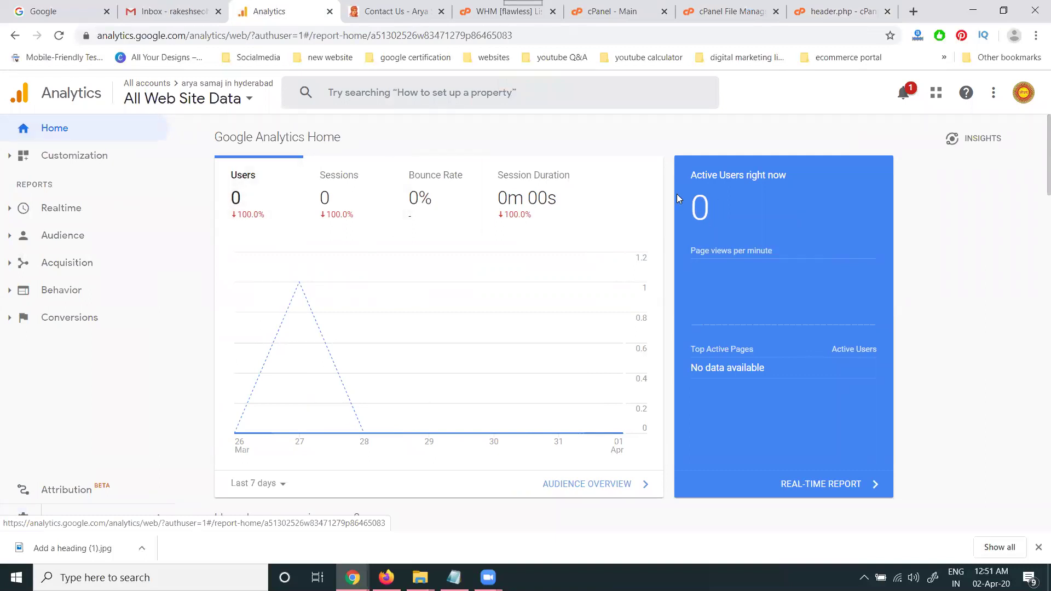
# Reload the Contact Us page and confirm Analytics shows 1 active user on /contact-us.
pyautogui.click(395, 11)
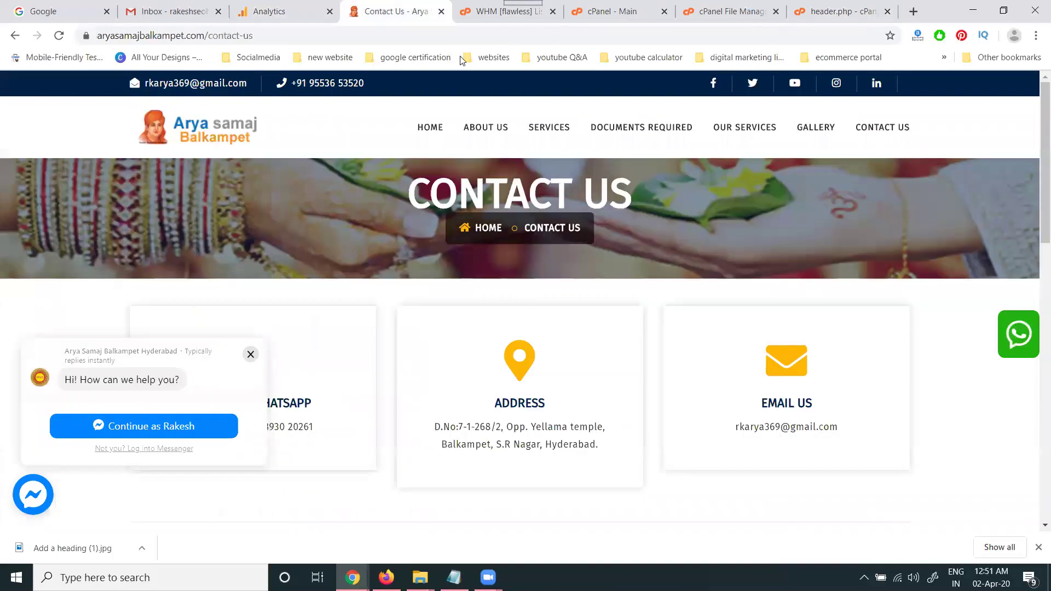
pyautogui.click(59, 36)
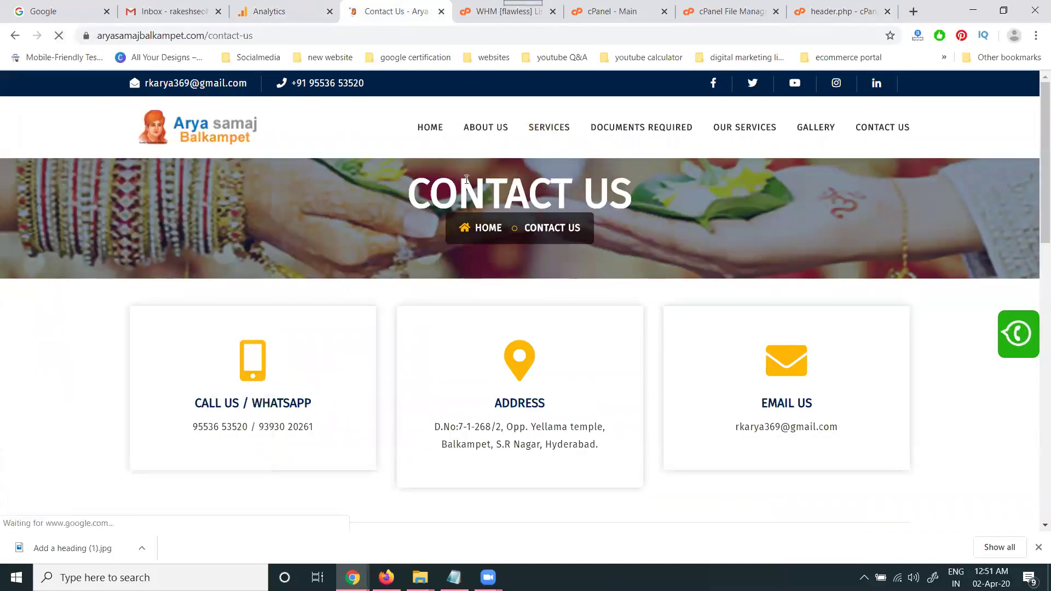
pyautogui.scroll(-12, 466, 183)
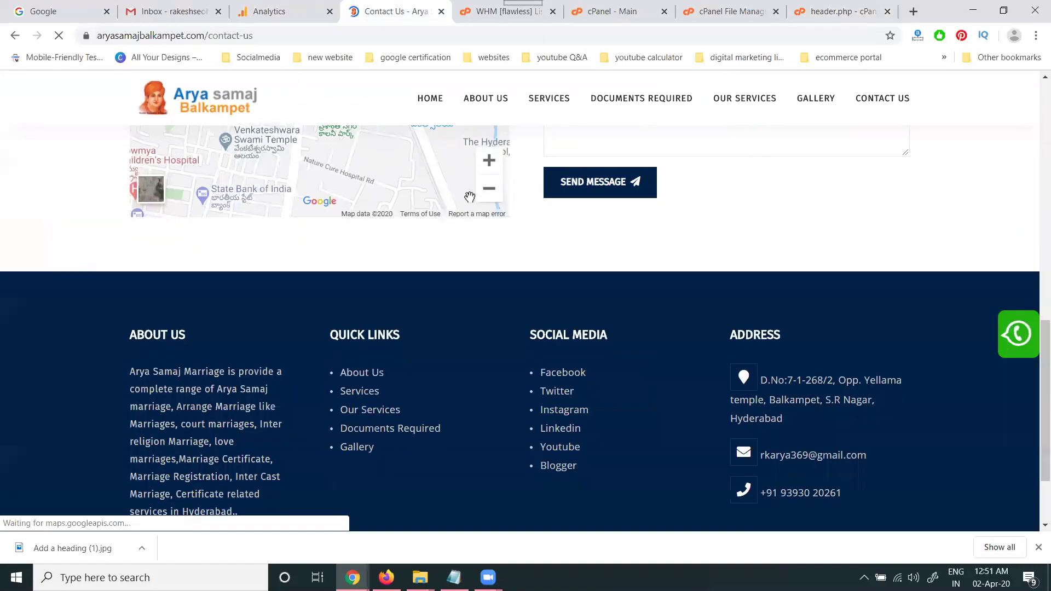
pyautogui.scroll(-2, 469, 197)
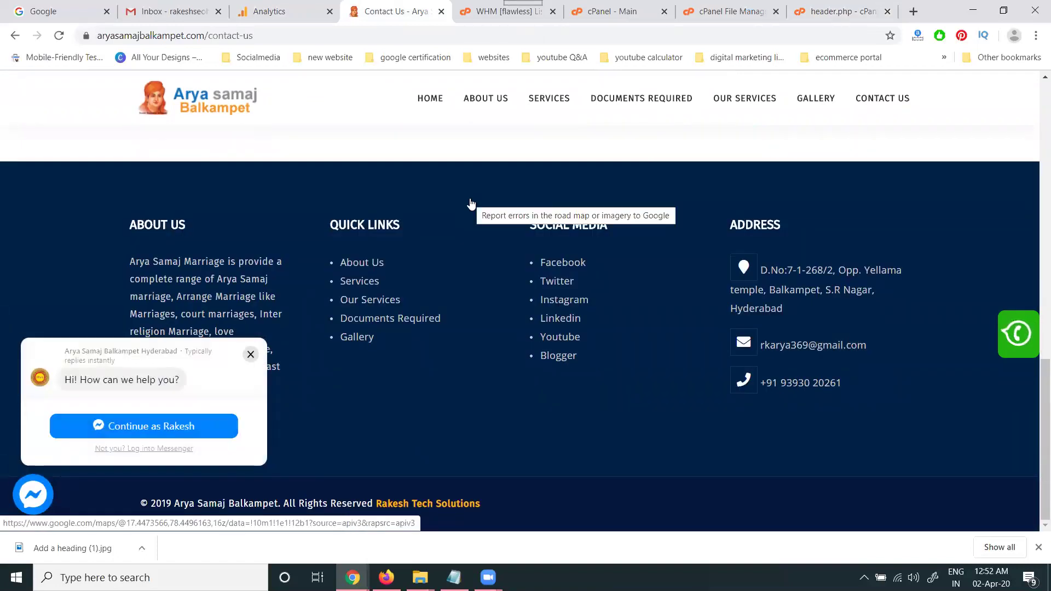
pyautogui.scroll(10, 470, 203)
pyautogui.click(314, 7)
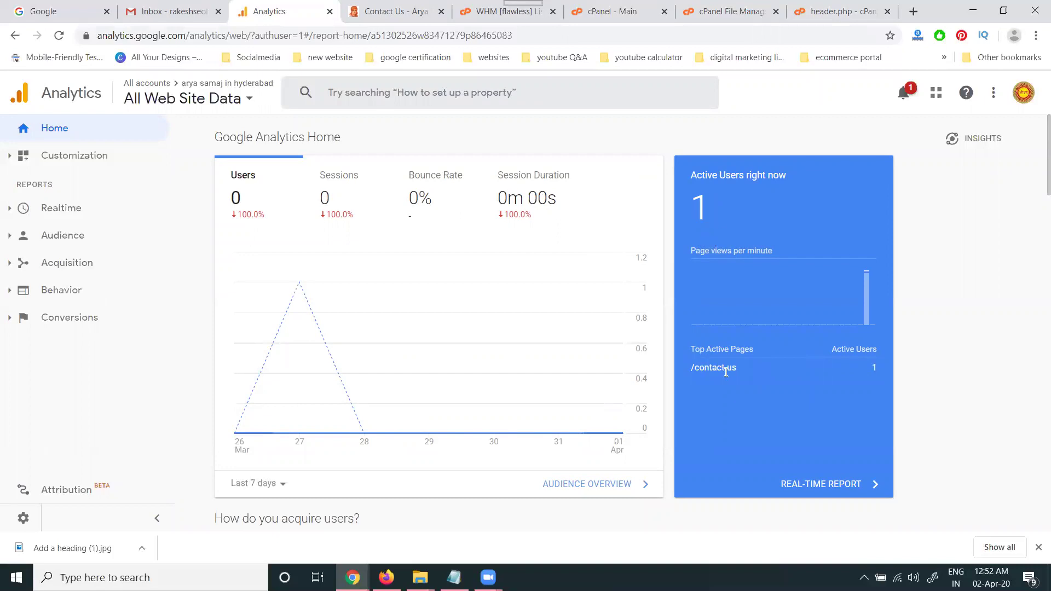
# Navigate from the Contact Us page to the site's About Us page.
pyautogui.click(406, 5)
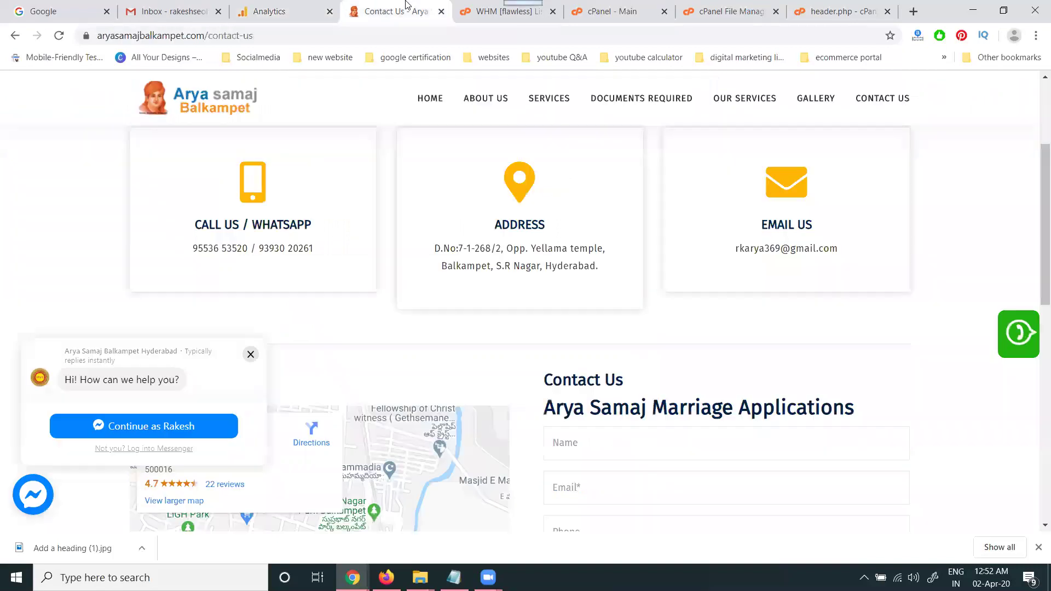
pyautogui.click(485, 98)
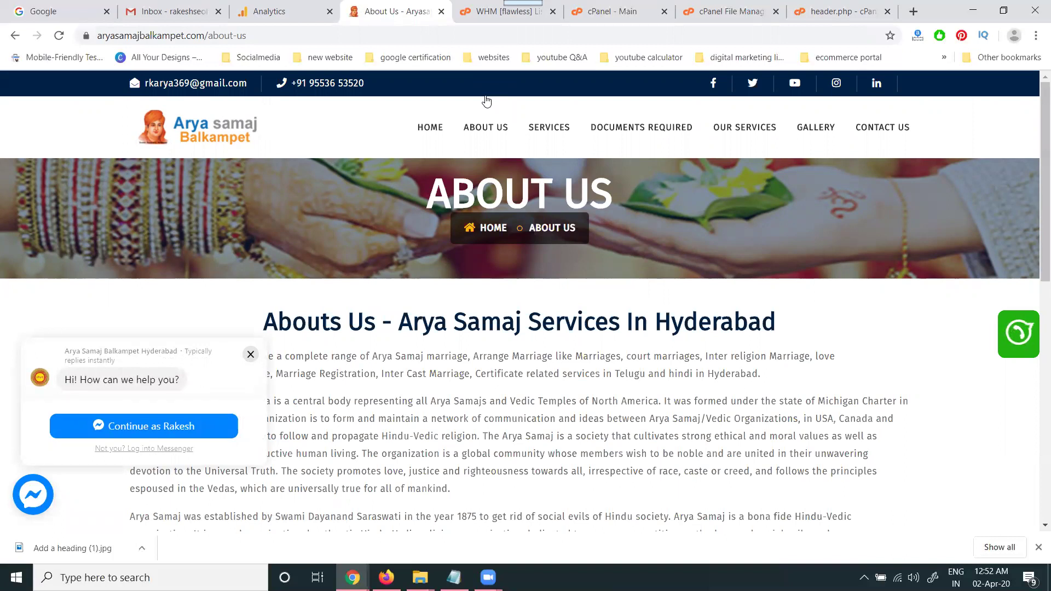
# In the About Us page source, find 'ua-' and select the UA-51302526-1 ID, then check Analytics.
pyautogui.hotkey('ctrl', 'u')
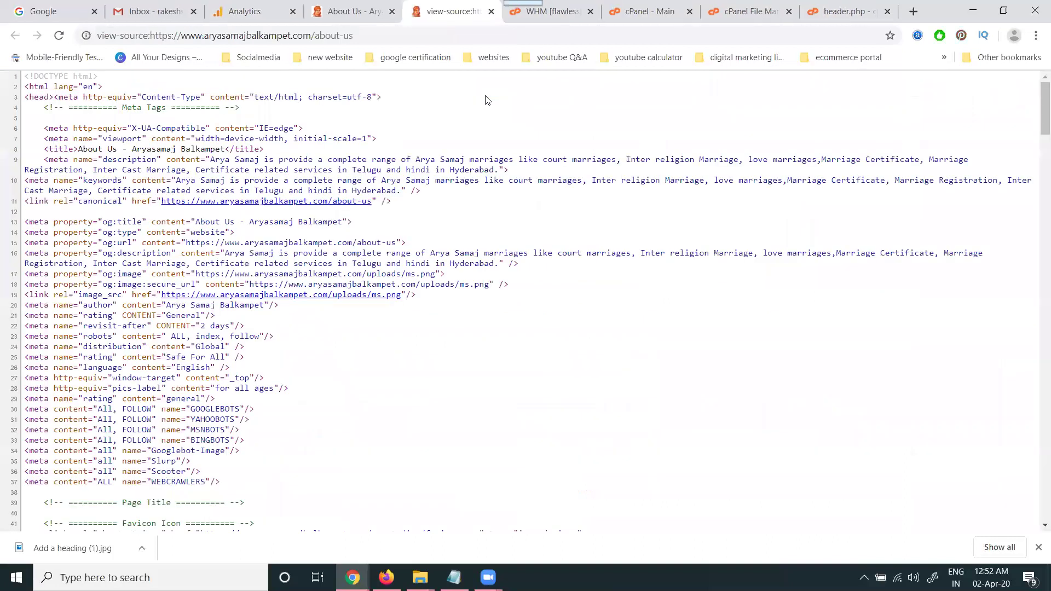
pyautogui.hotkey('ctrl', 'f')
pyautogui.write('ua-')
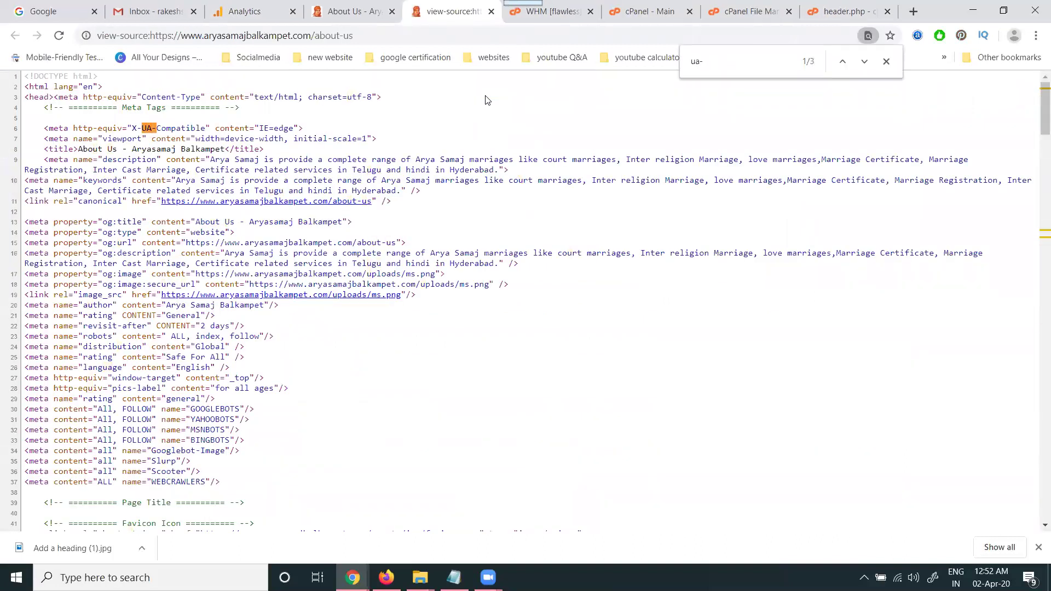
pyautogui.press('Return')
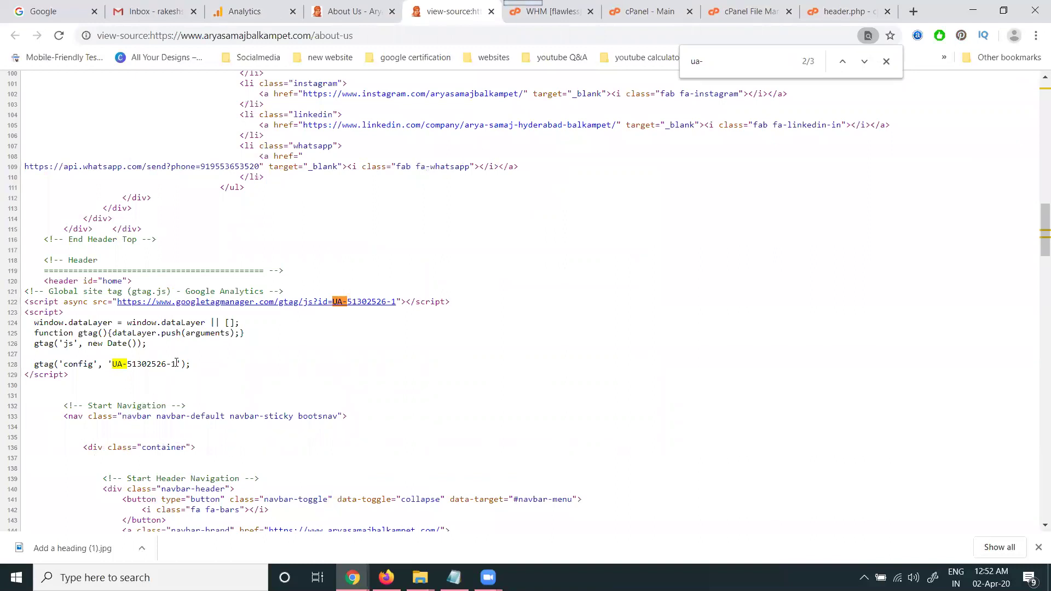
pyautogui.moveTo(176, 364); pyautogui.dragTo(116, 367)
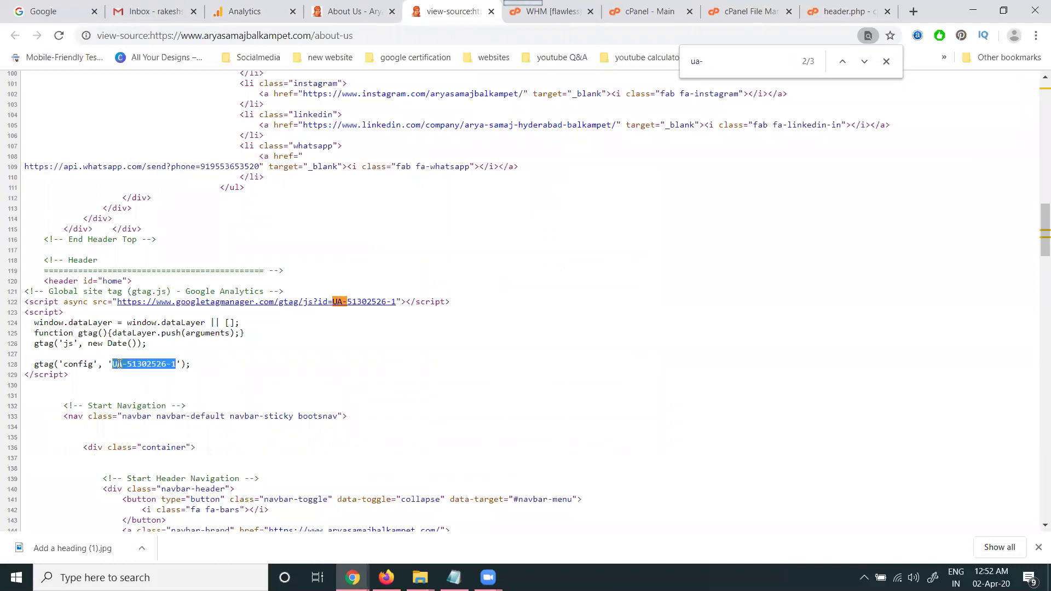
pyautogui.click(230, 9)
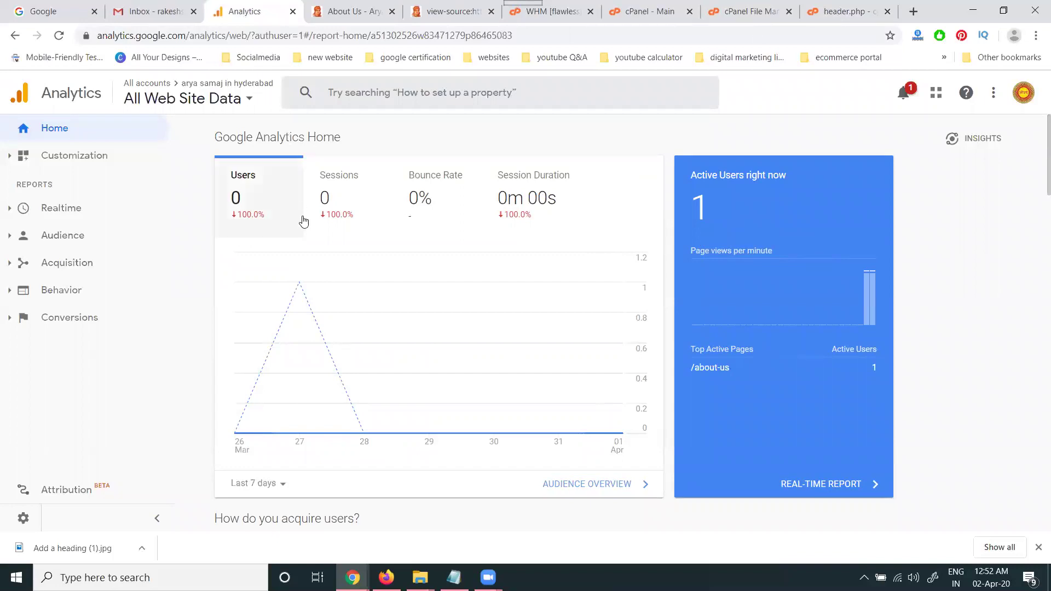
pyautogui.click(33, 516)
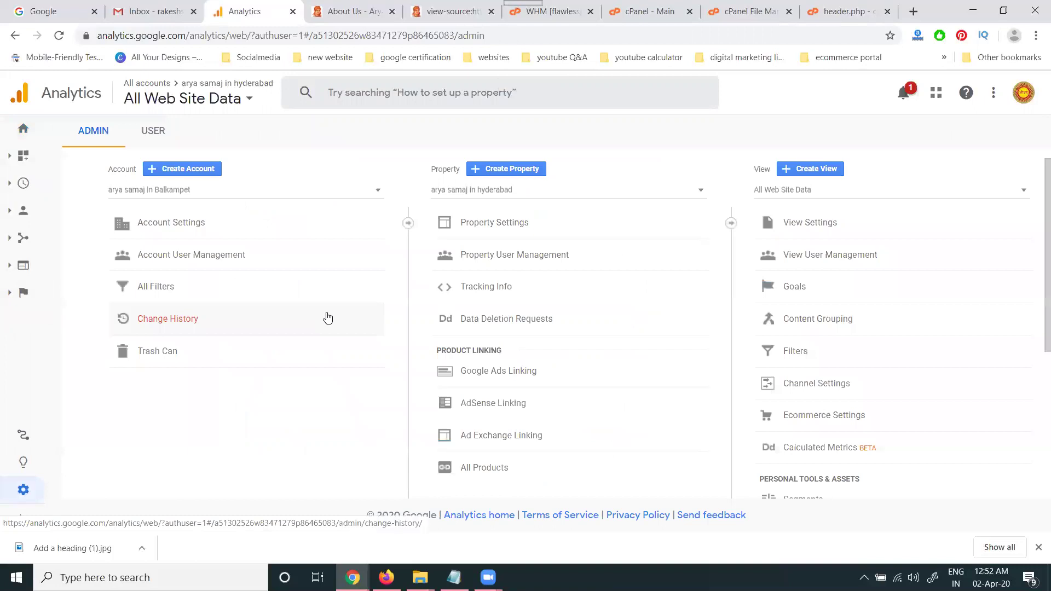
pyautogui.click(463, 227)
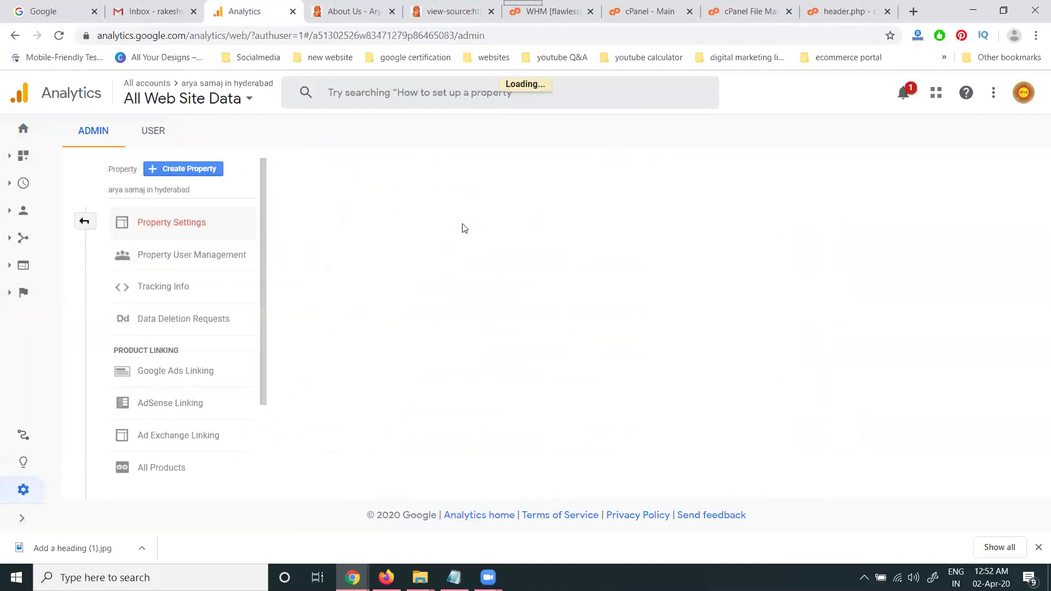
pyautogui.hotkey('ctrl', 'f')
pyautogui.write('UA-51302526-1')
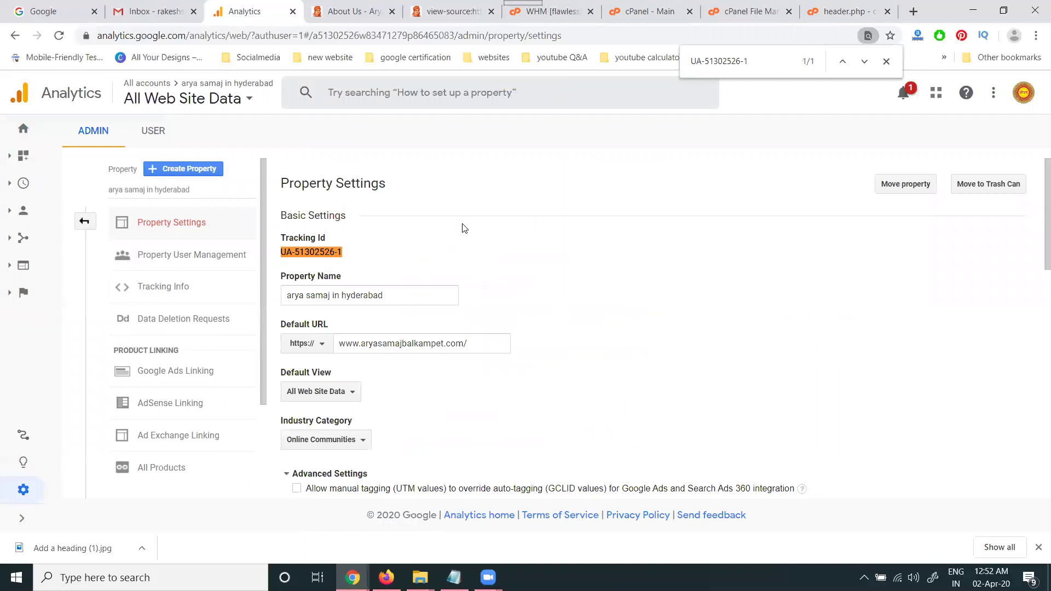
pyautogui.click(24, 133)
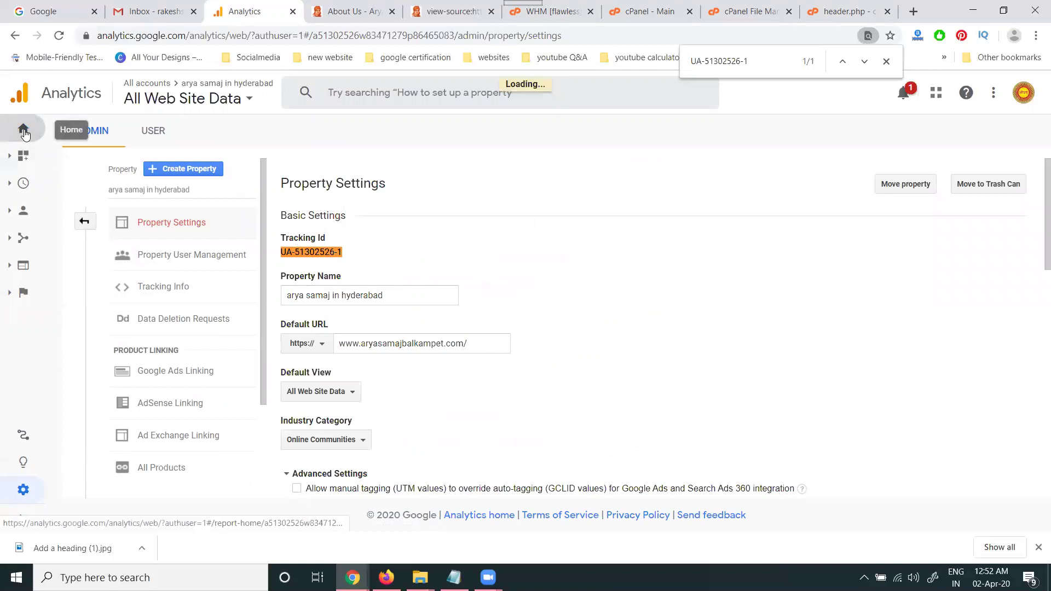